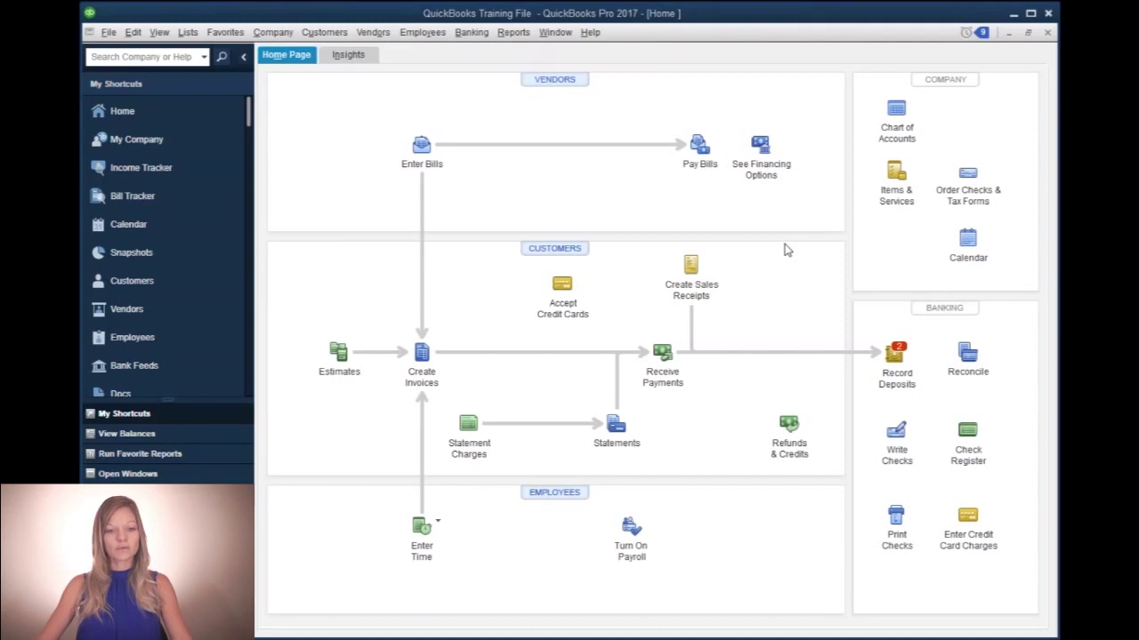
- Review the Checking Account register, then start a new blank check
{"action": "left_click", "coordinate": [968, 434]}
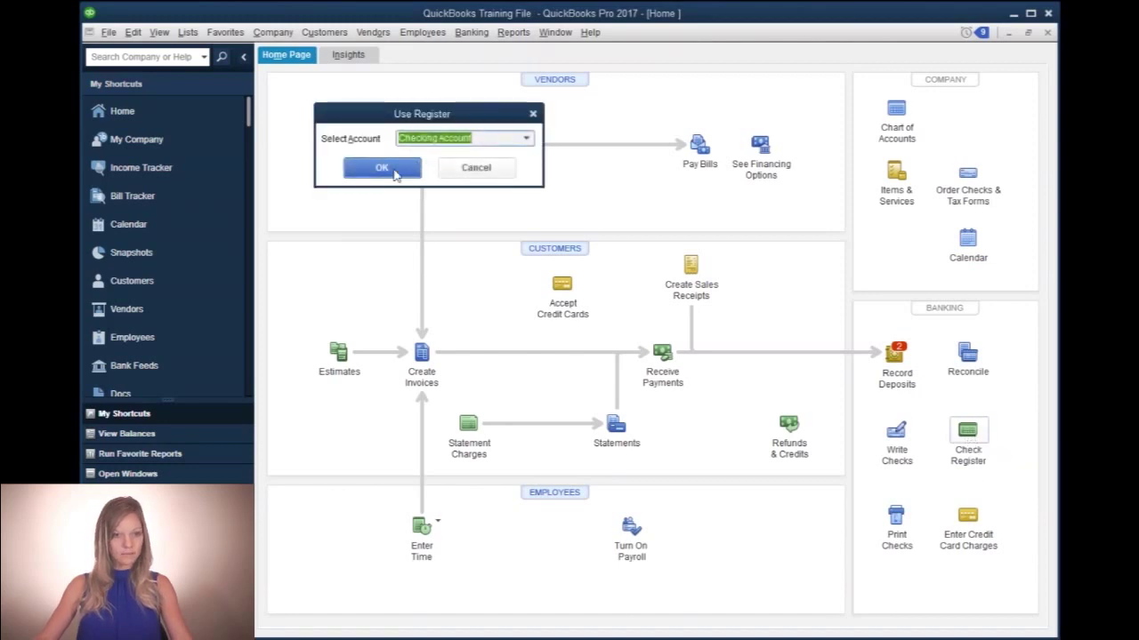
{"action": "left_click", "coordinate": [391, 170]}
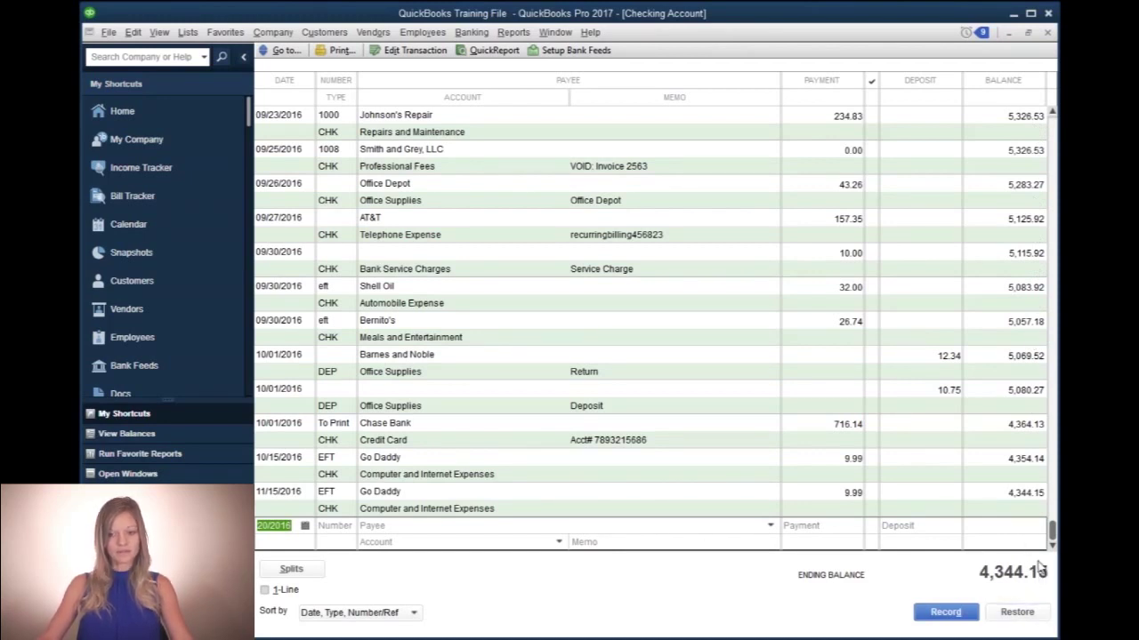
{"action": "left_click", "coordinate": [1047, 32]}
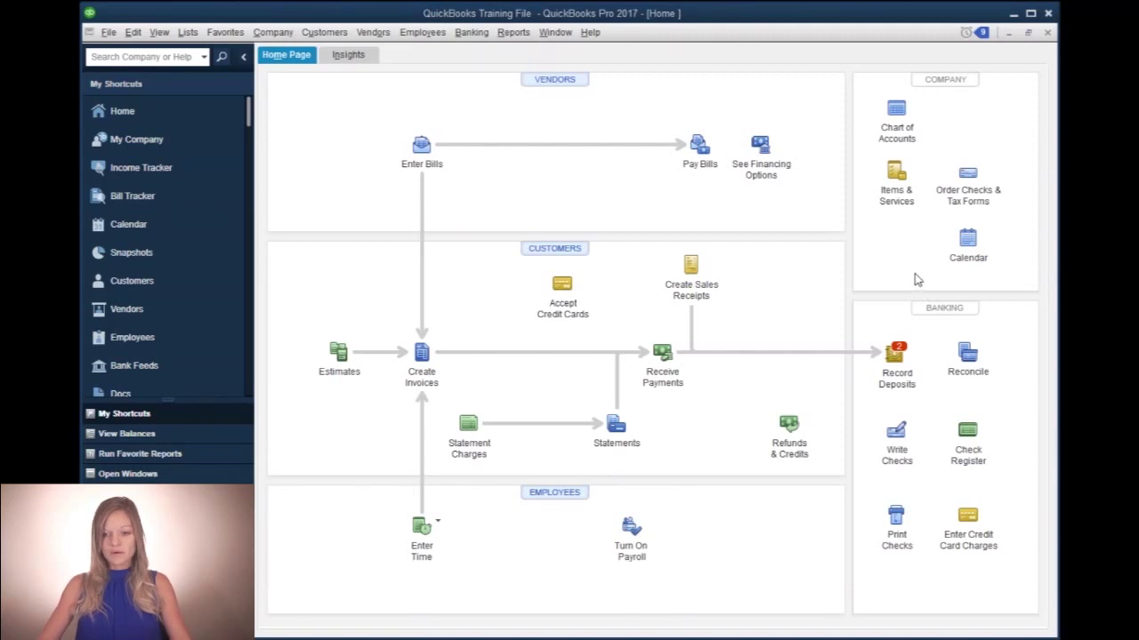
{"action": "left_click", "coordinate": [896, 431]}
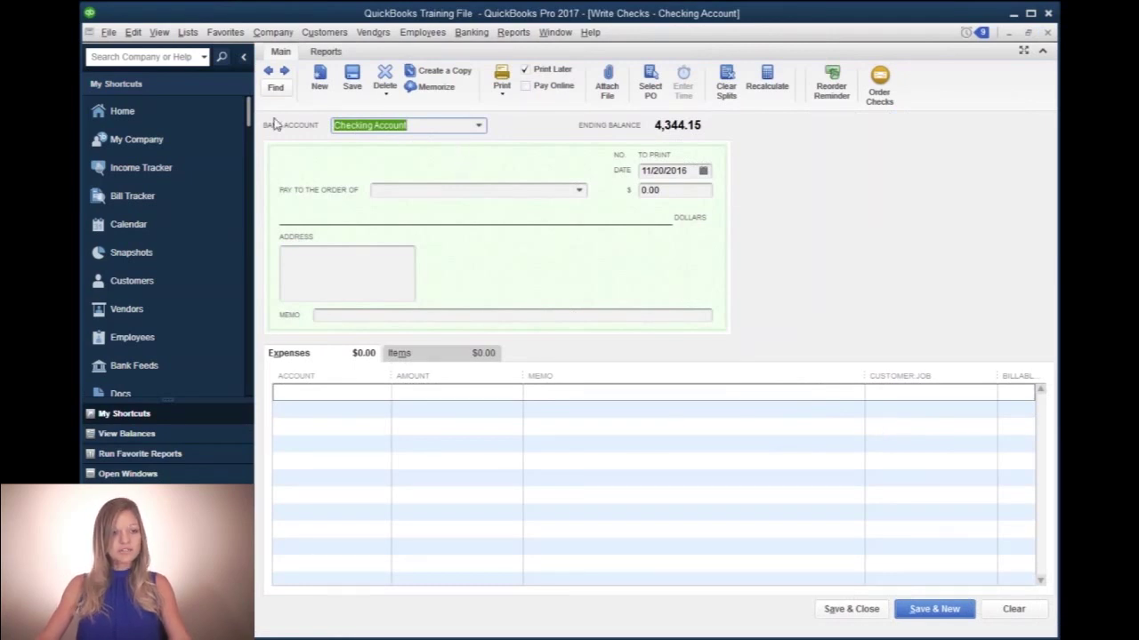
- Keep Checking Account as the bank account the check draws on
{"action": "left_click", "coordinate": [478, 128]}
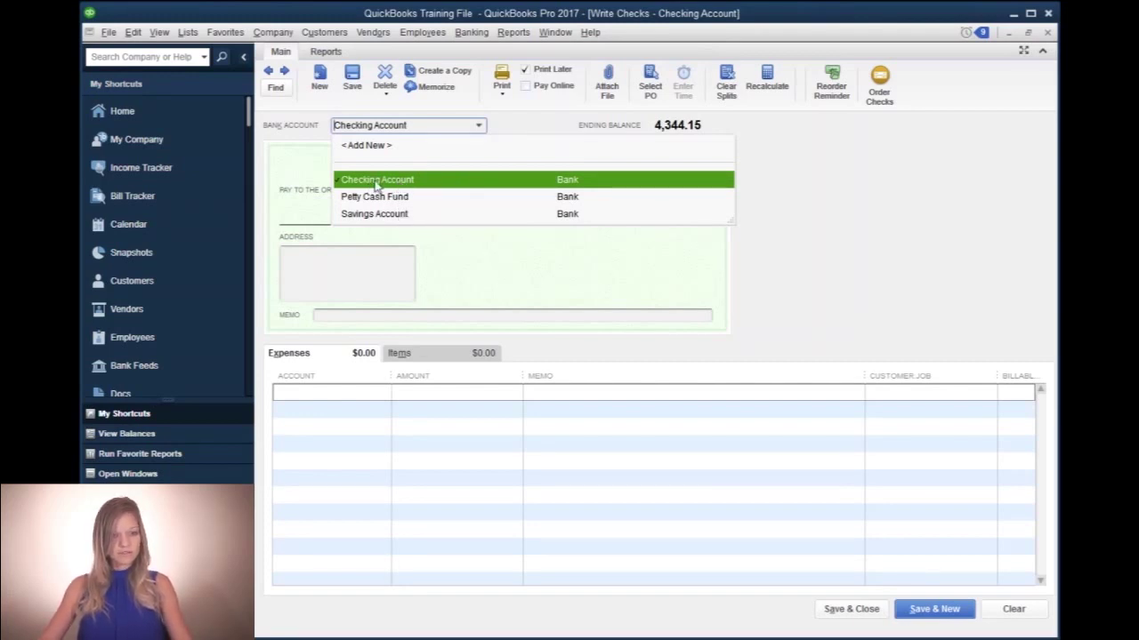
{"action": "left_click", "coordinate": [379, 183]}
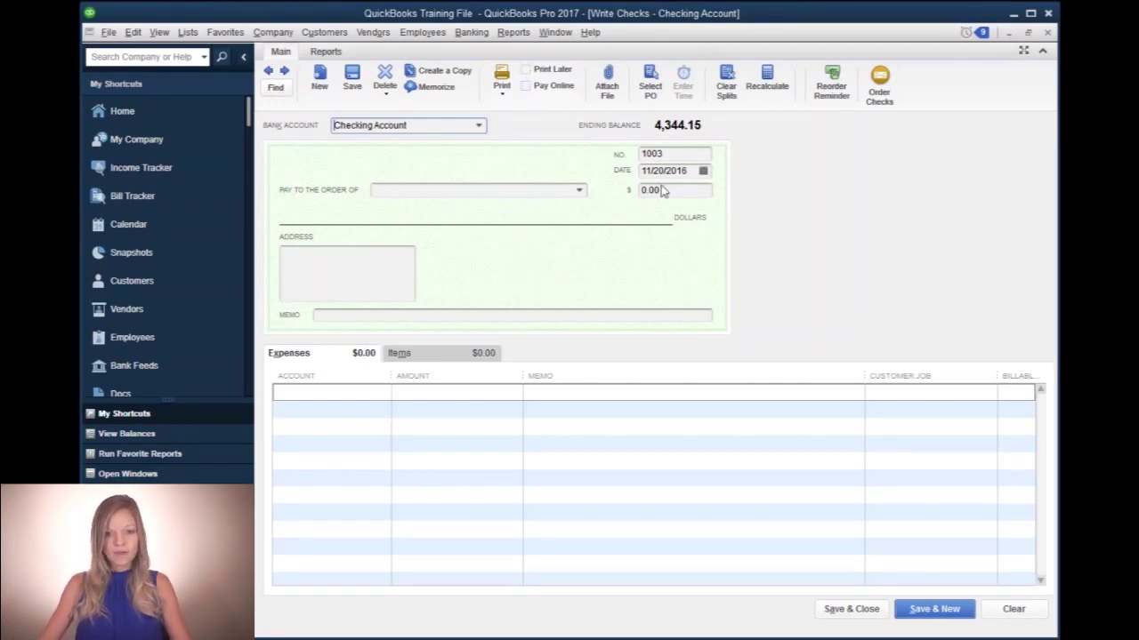
- Number the check DBT, date it 09/23/2016, and make Shell Oil the payee
{"action": "left_click", "coordinate": [678, 154]}
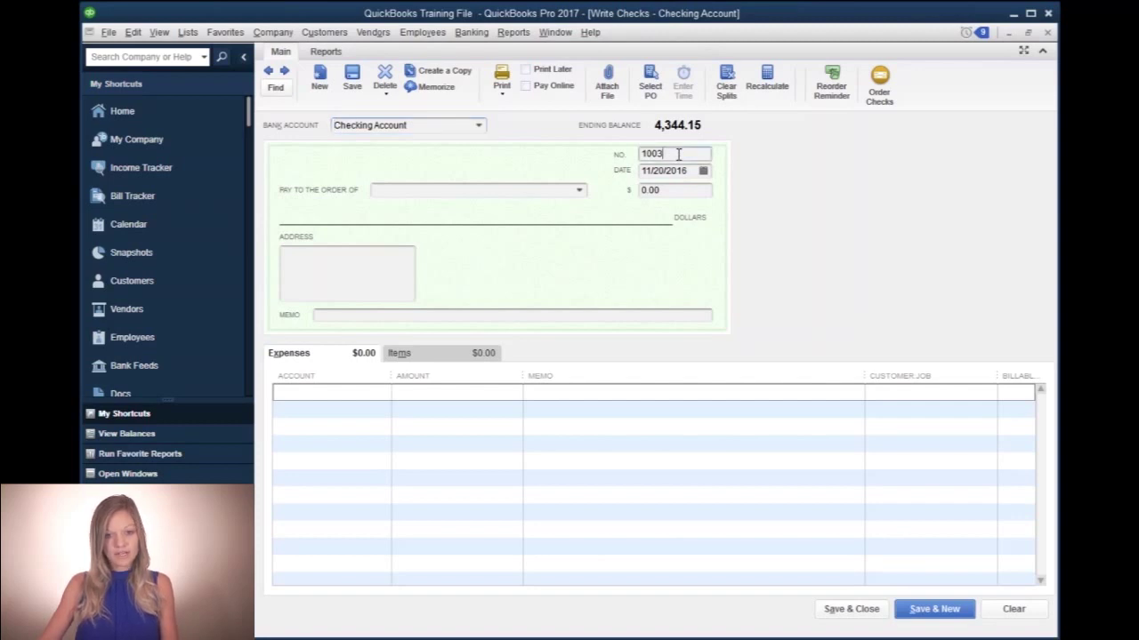
{"action": "left_click_drag", "start_coordinate": [677, 154], "coordinate": [616, 153]}
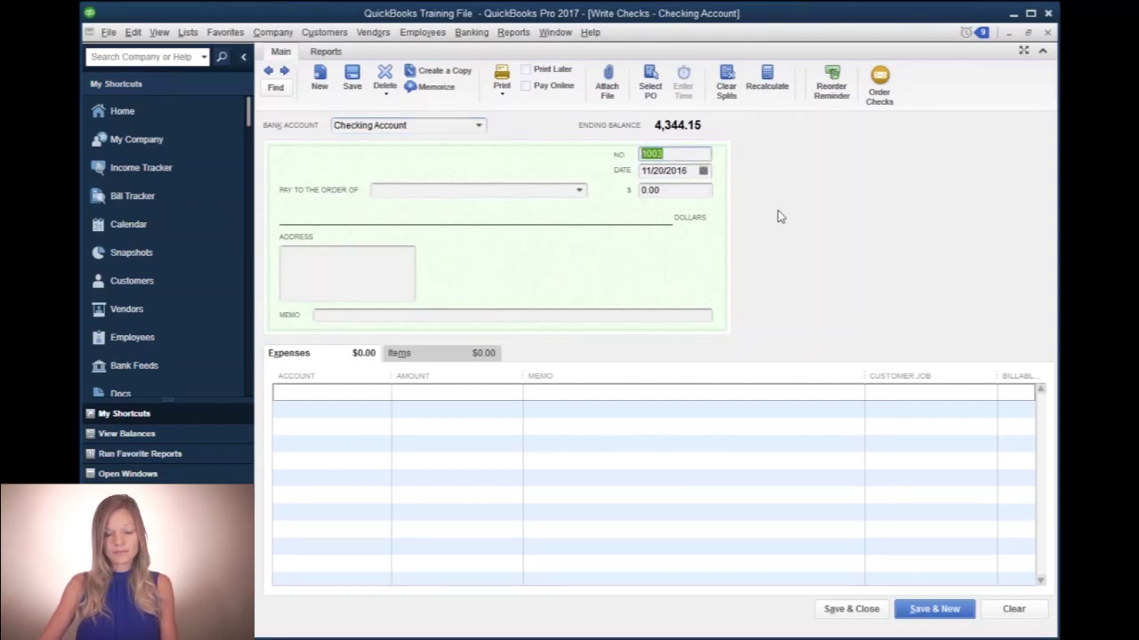
{"action": "key", "text": "BackSpace"}
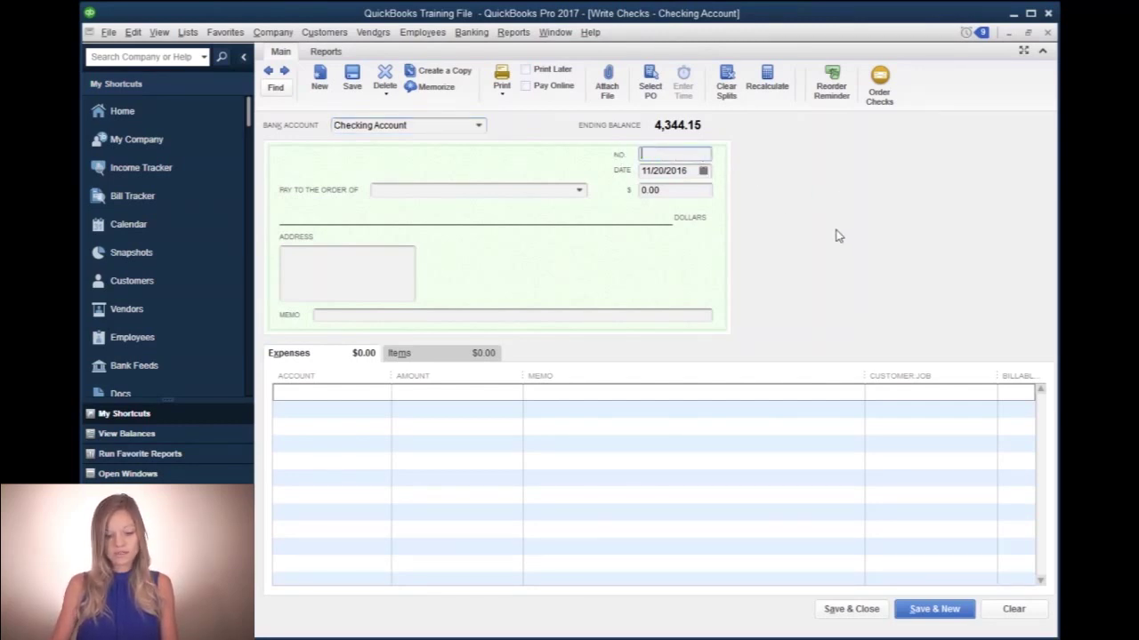
{"action": "type", "text": "DBT"}
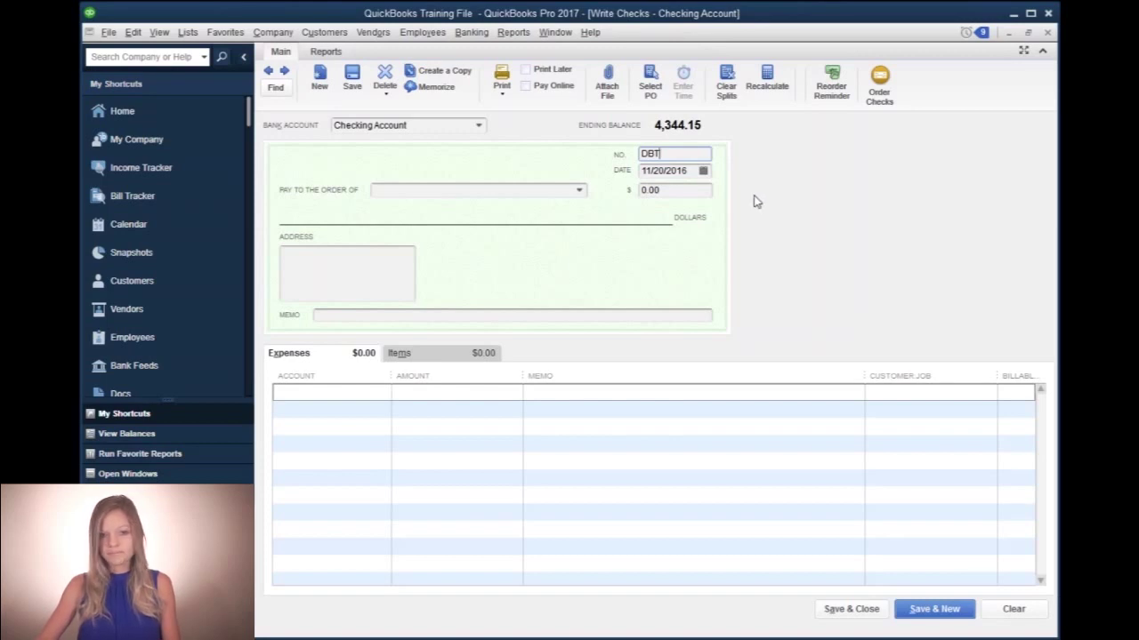
{"action": "key", "text": "Tab"}
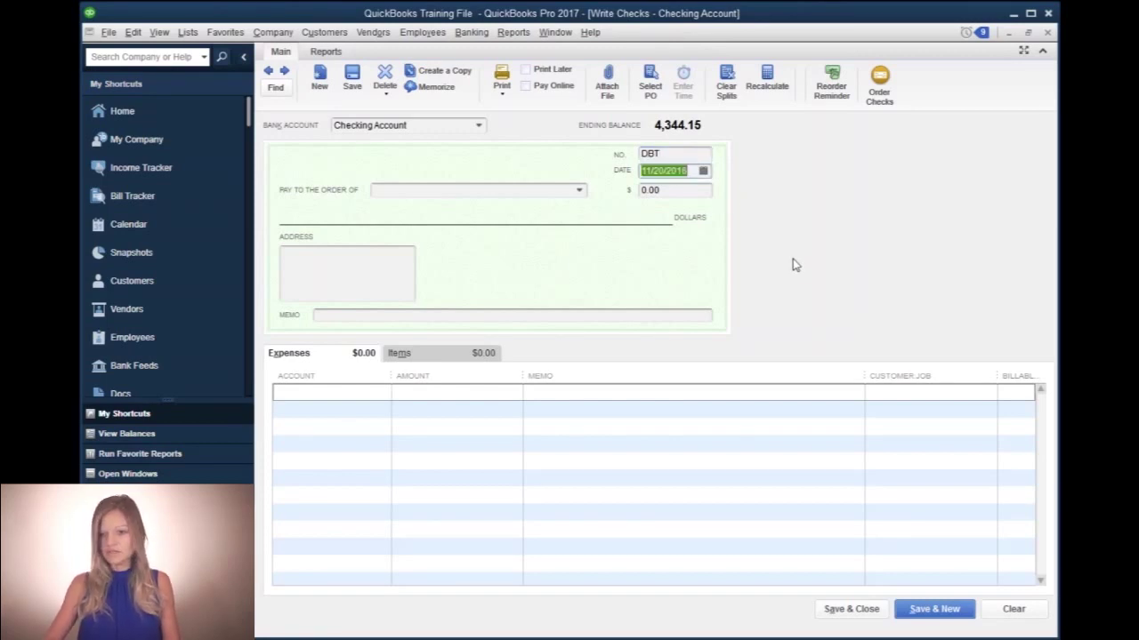
{"action": "type", "text": "09232016"}
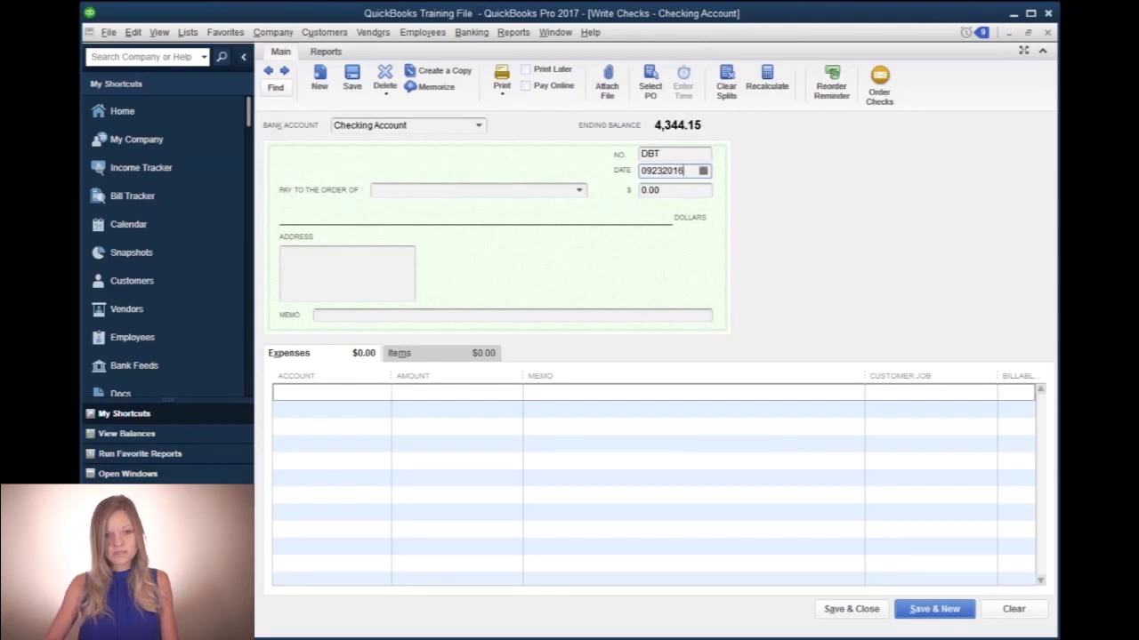
{"action": "key", "text": "Tab"}
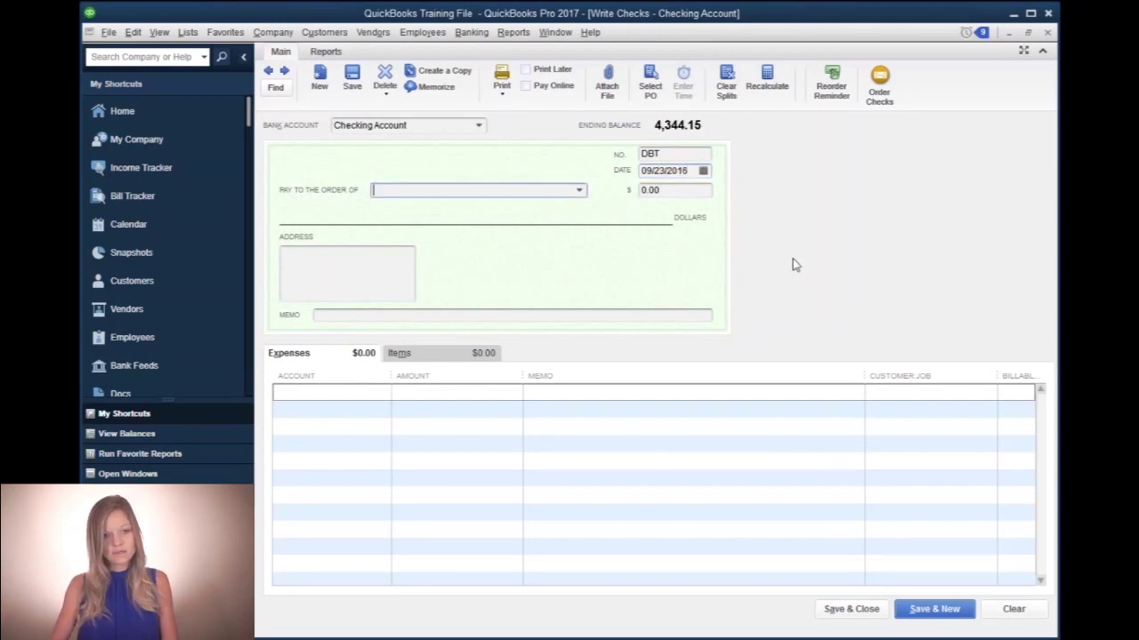
{"action": "type", "text": "Shell Oil"}
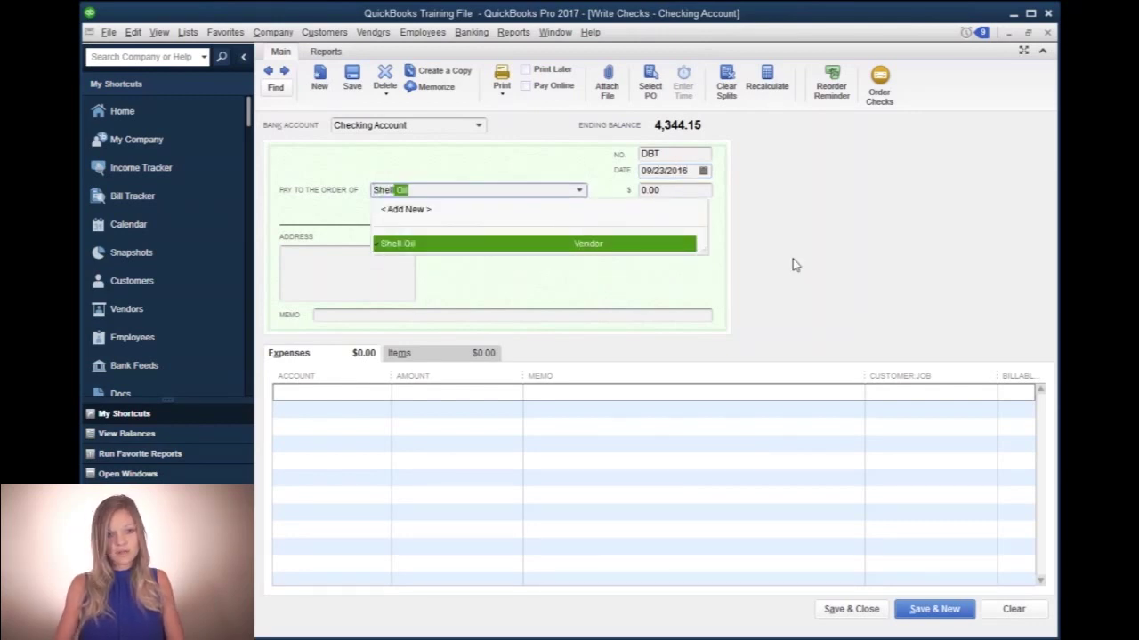
{"action": "key", "text": "Tab"}
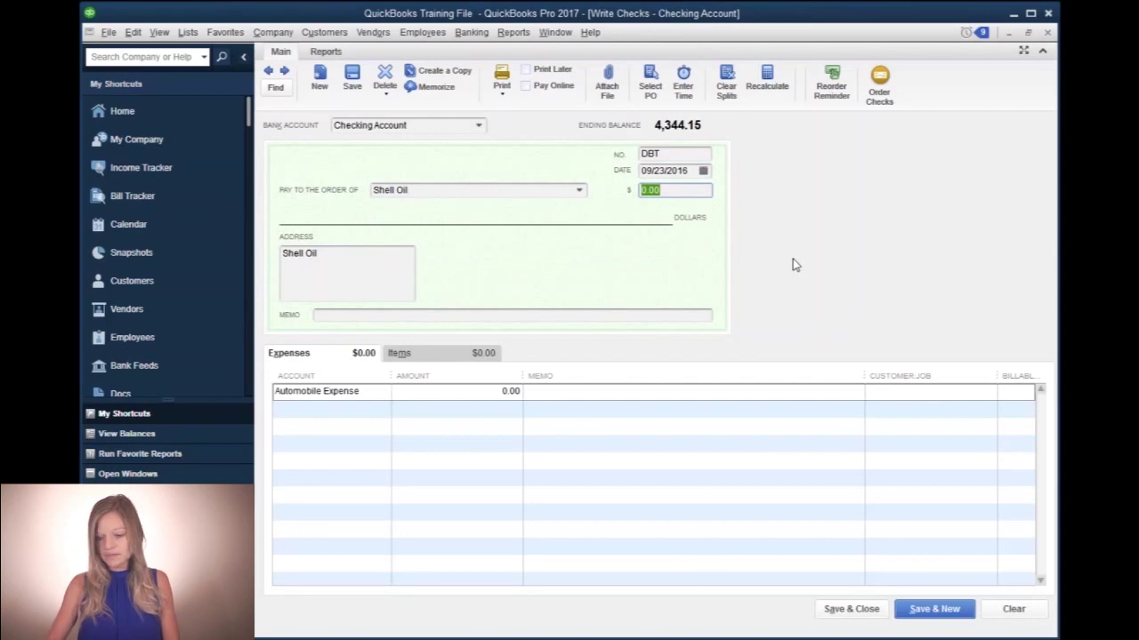
- Enter $30.00, charge it to Automobile Expense, and add line memo 'Fuel purchase'
{"action": "type", "text": "30."}
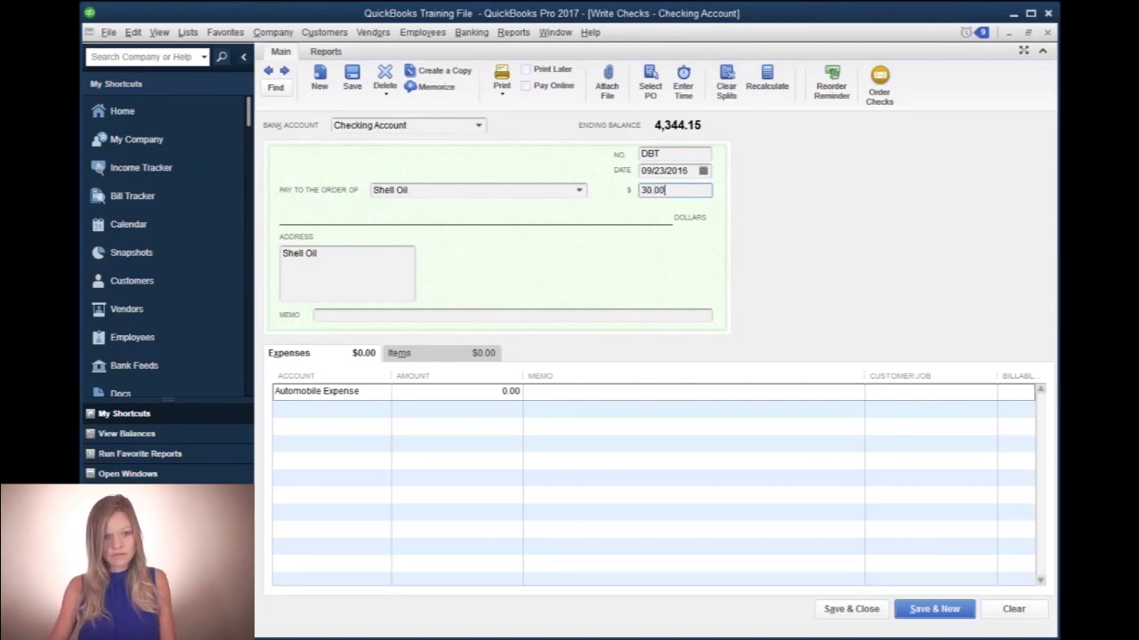
{"action": "key", "text": "Tab"}
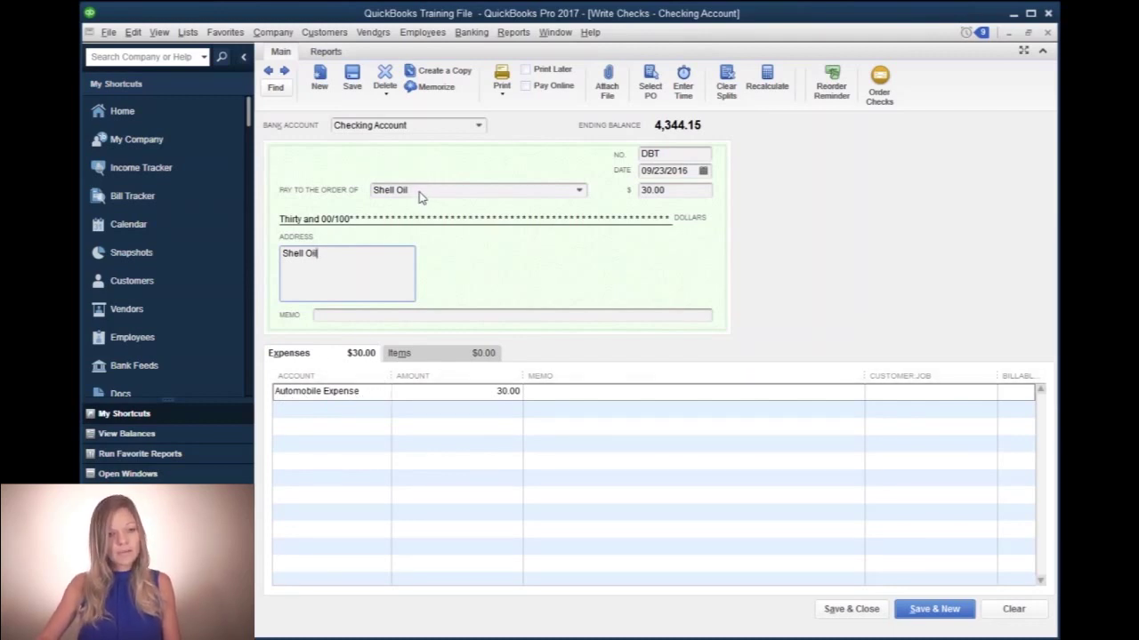
{"action": "left_click", "coordinate": [363, 393]}
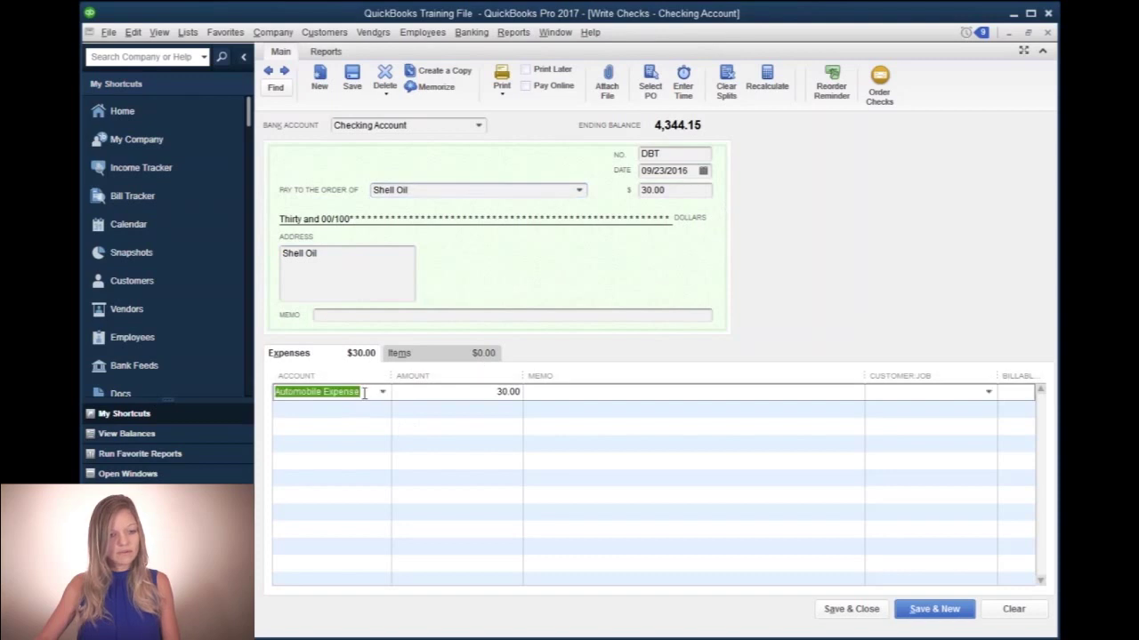
{"action": "key", "text": "BackSpace"}
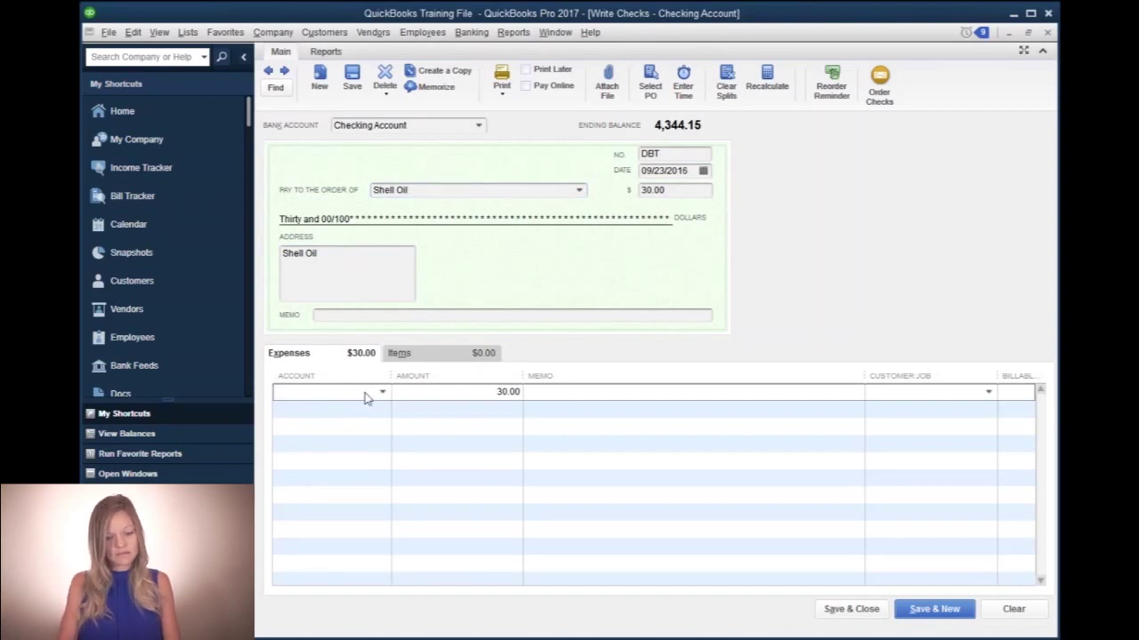
{"action": "type", "text": "Automobile Expense"}
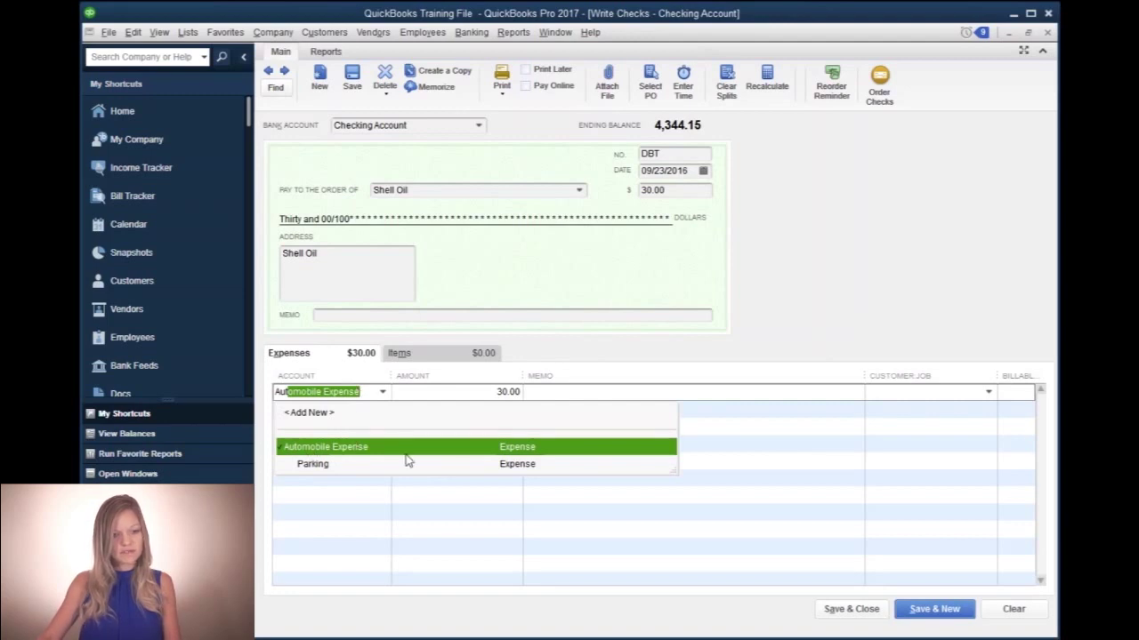
{"action": "left_click", "coordinate": [366, 451]}
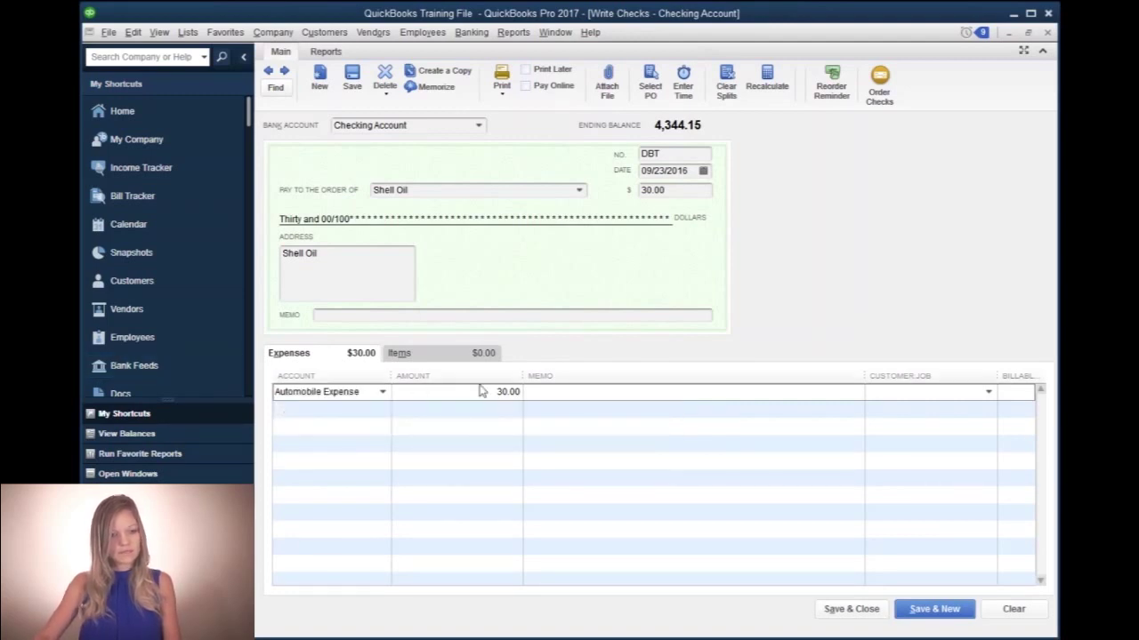
{"action": "left_click", "coordinate": [449, 397]}
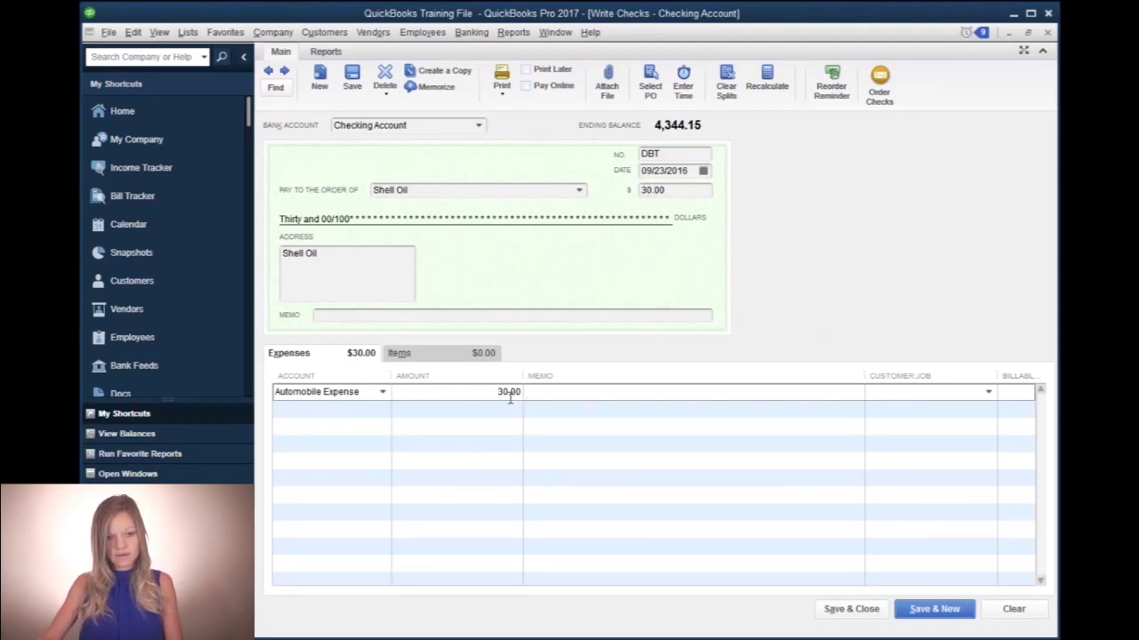
{"action": "key", "text": "Tab"}
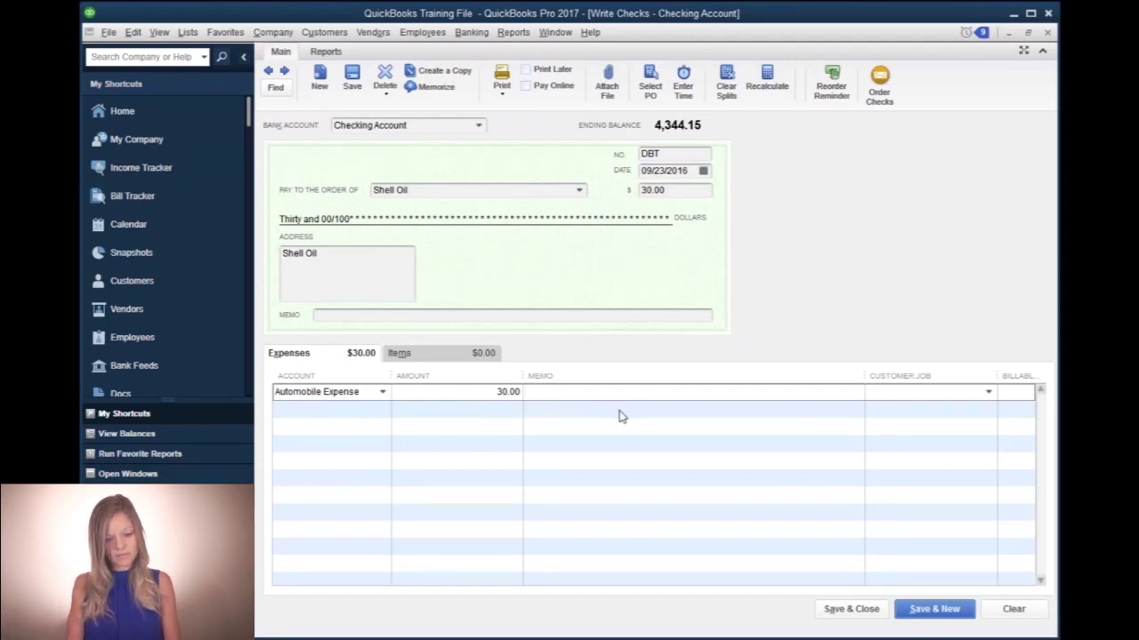
{"action": "type", "text": "Fuel purchase"}
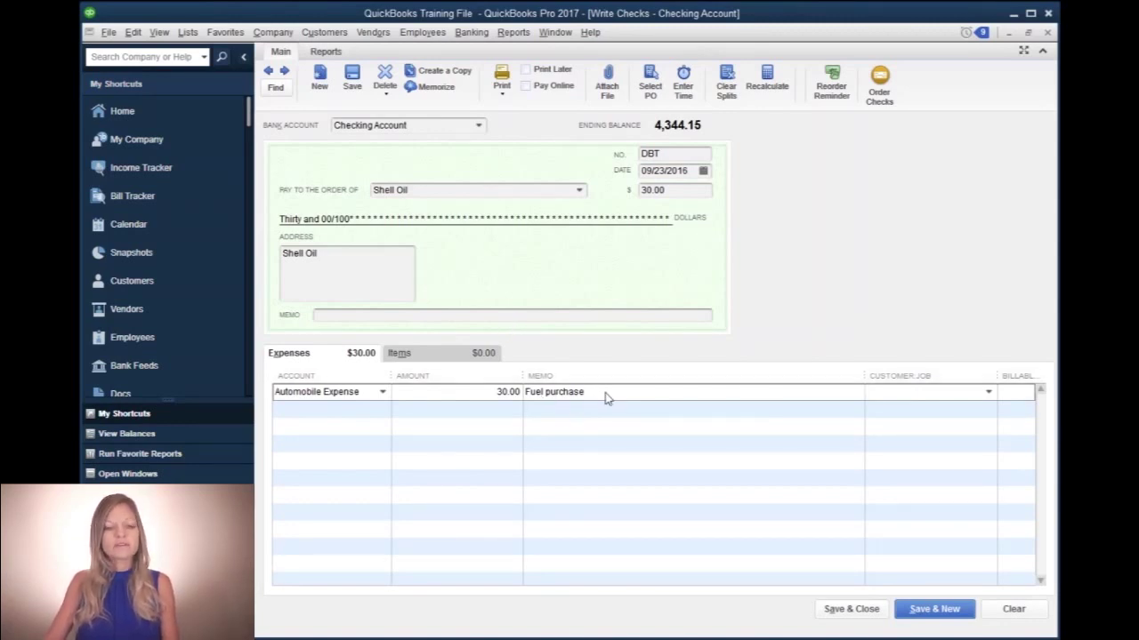
- Compare the check memo with the 'Fuel purchase' line memo, then save the check
{"action": "left_click", "coordinate": [351, 316]}
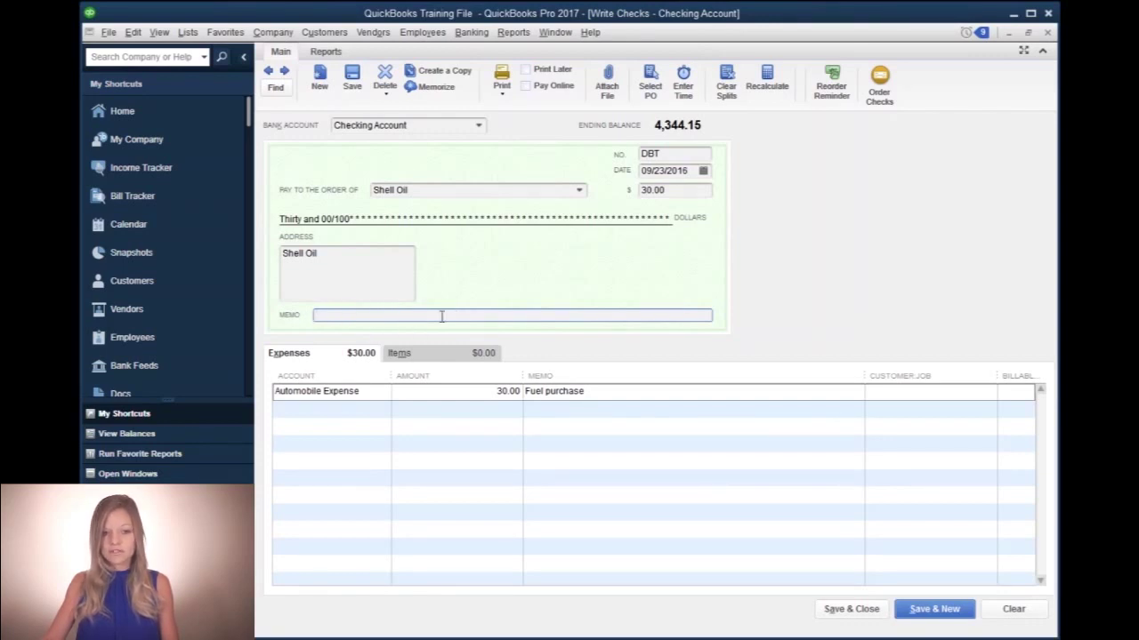
{"action": "left_click", "coordinate": [608, 393]}
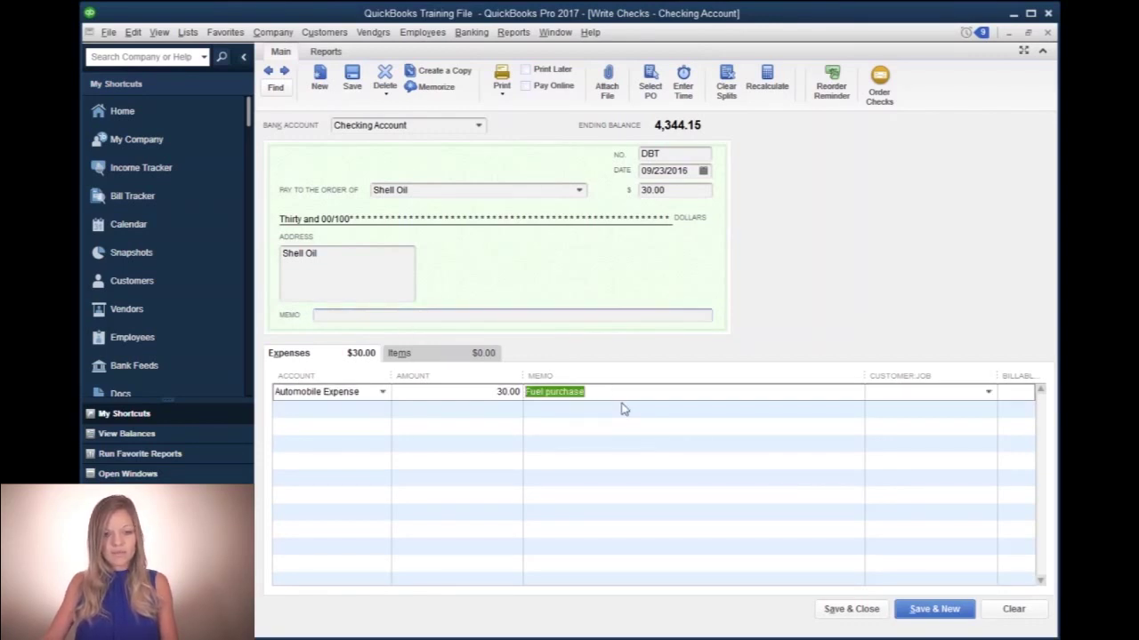
{"action": "left_click", "coordinate": [354, 315]}
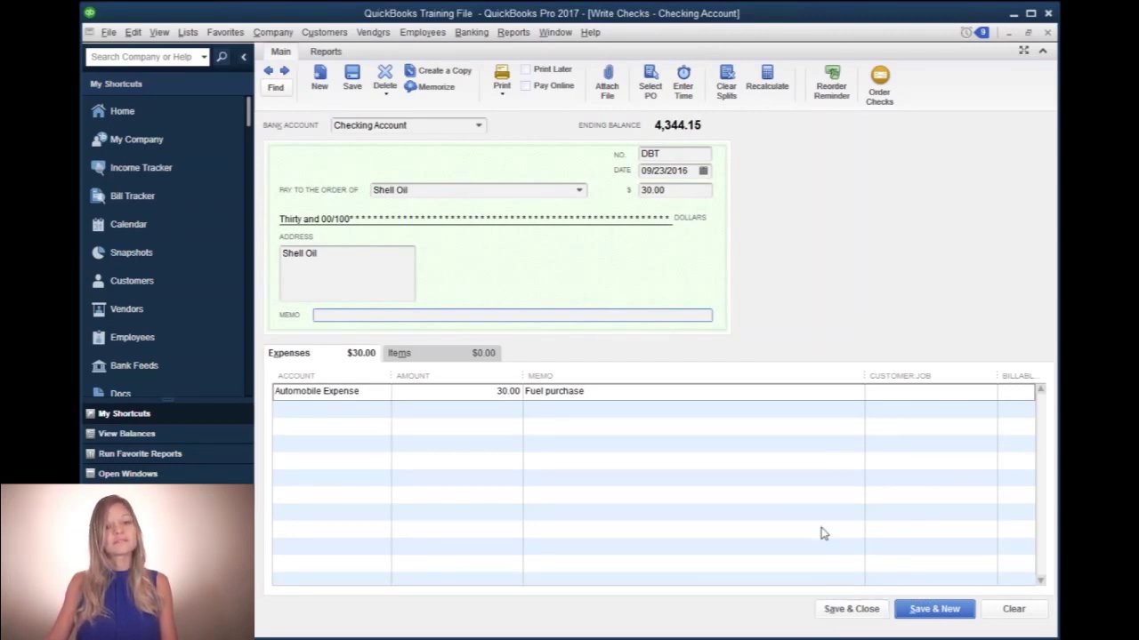
{"action": "left_click", "coordinate": [840, 614]}
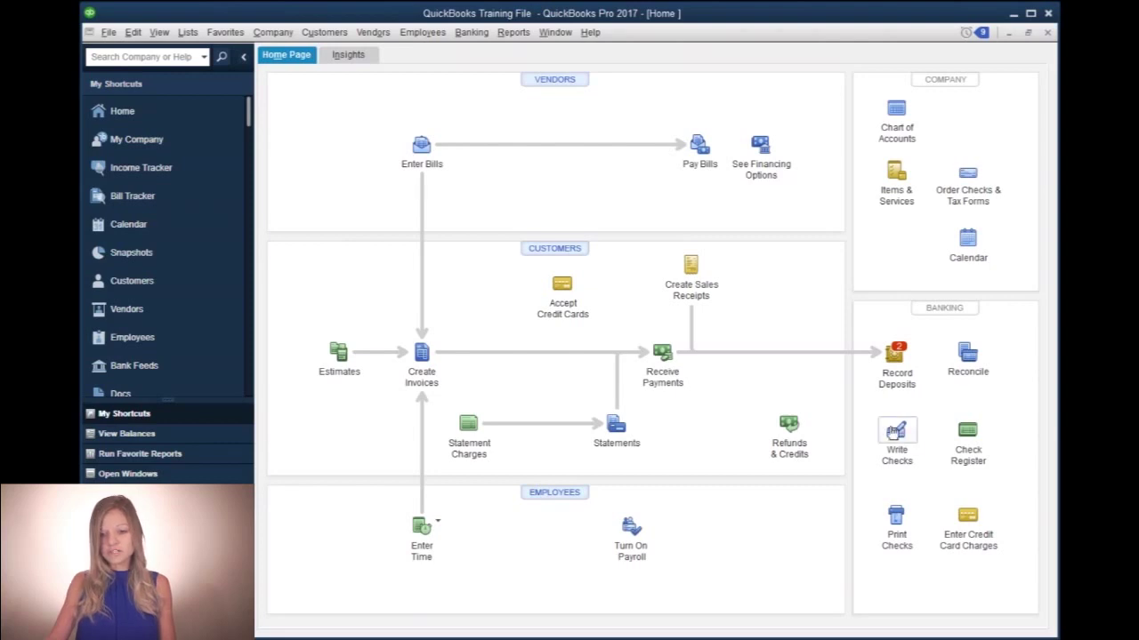
- Start another check, renumber it 1002, and date it 09/28/2016
{"action": "left_click", "coordinate": [894, 432]}
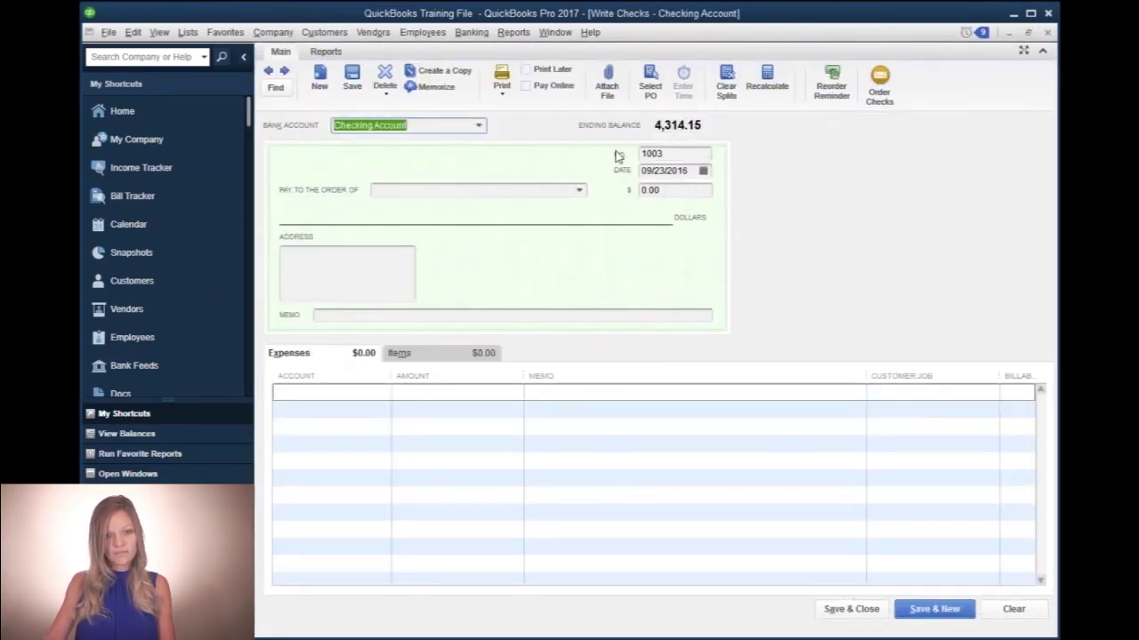
{"action": "left_click", "coordinate": [676, 155]}
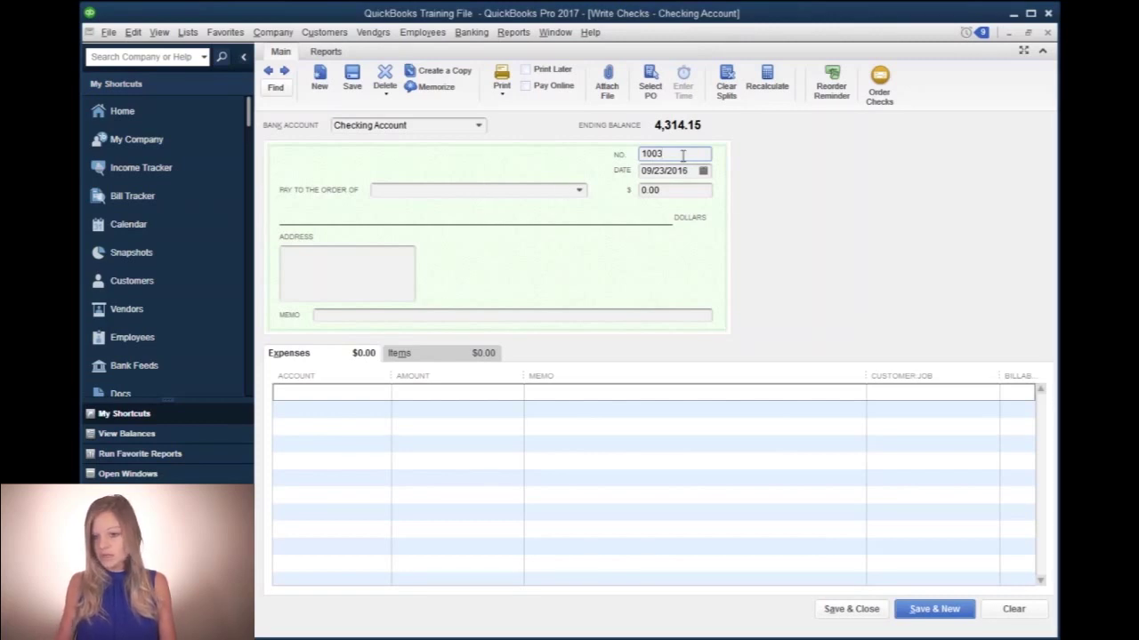
{"action": "key", "text": "BackSpace"}
{"action": "type", "text": "2"}
{"action": "key", "text": "Tab"}
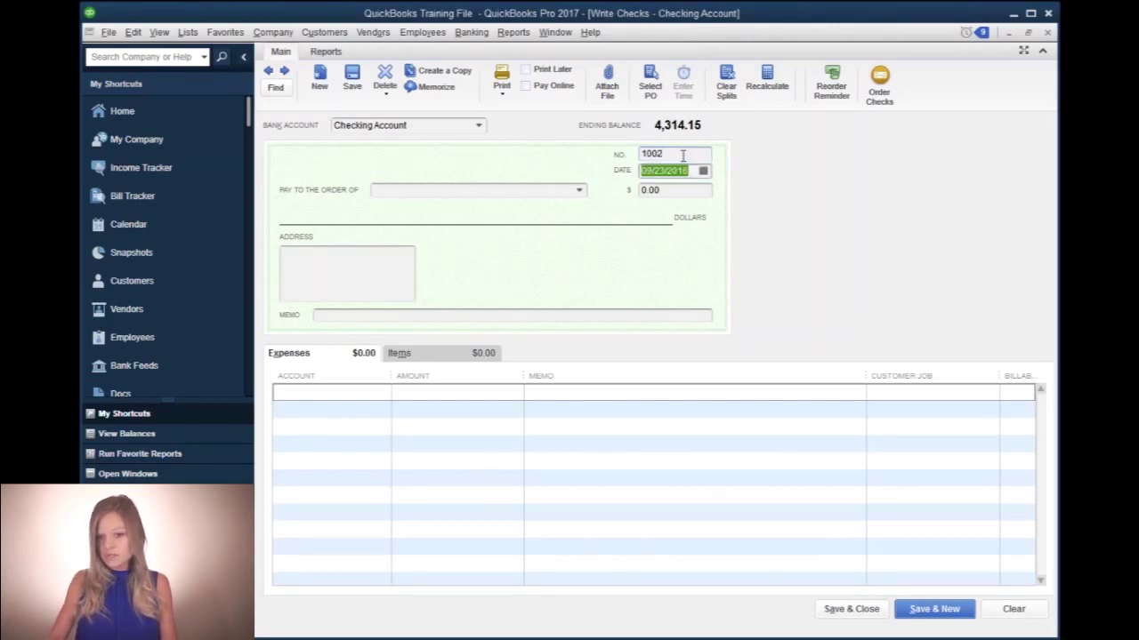
{"action": "type", "text": "09/28/2016"}
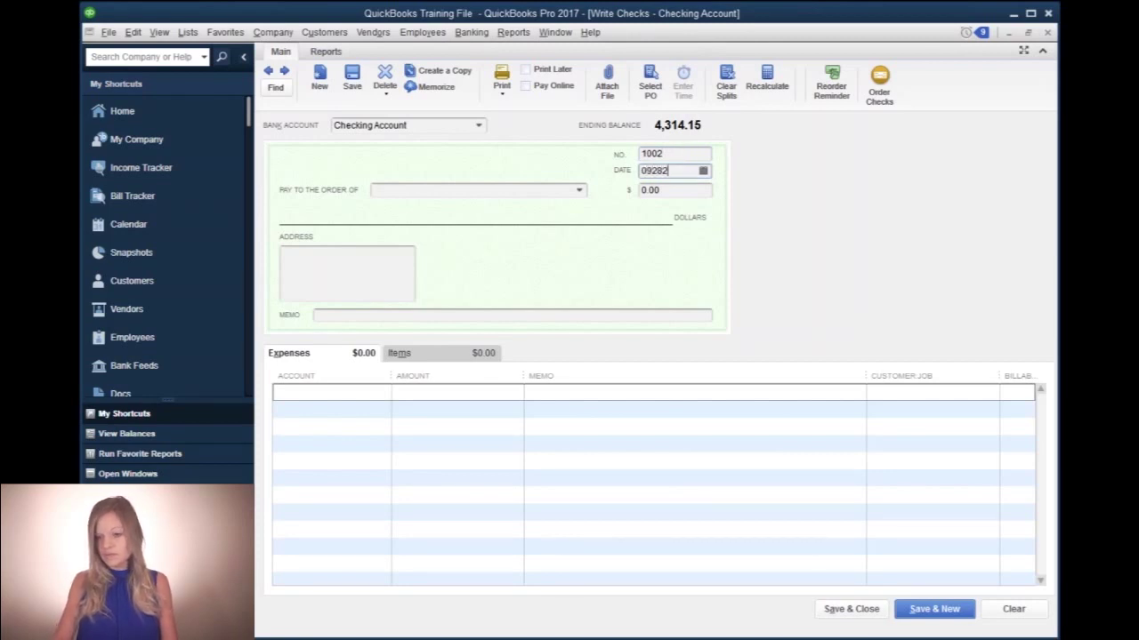
{"action": "key", "text": "Tab"}
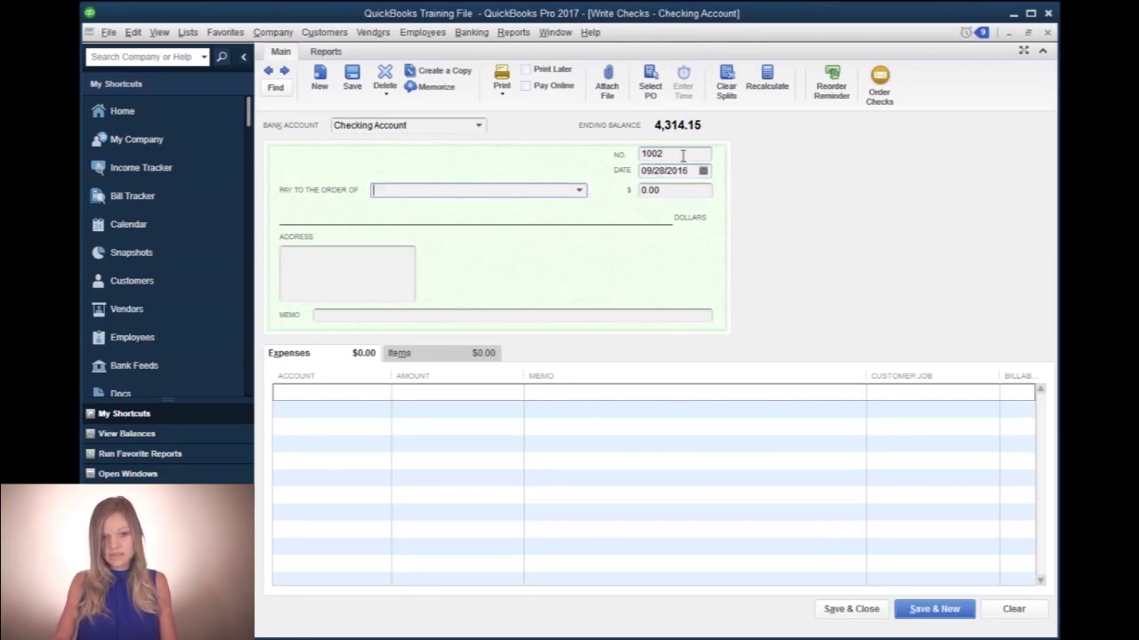
{"action": "left_click", "coordinate": [693, 171]}
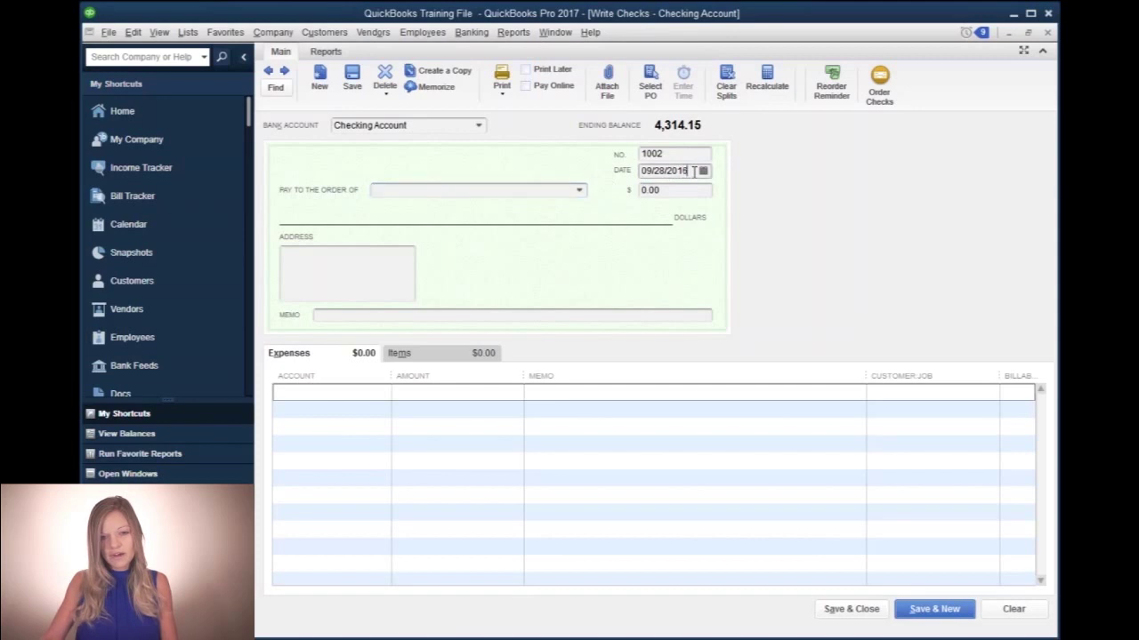
{"action": "left_click_drag", "start_coordinate": [693, 172], "coordinate": [605, 171]}
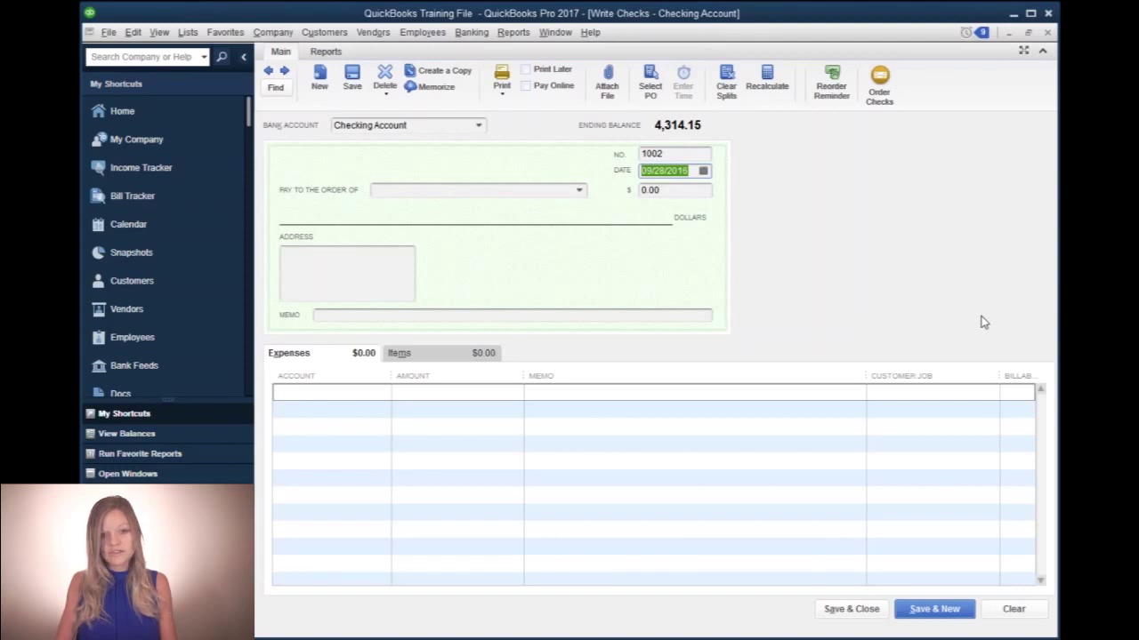
{"action": "type", "text": "09"}
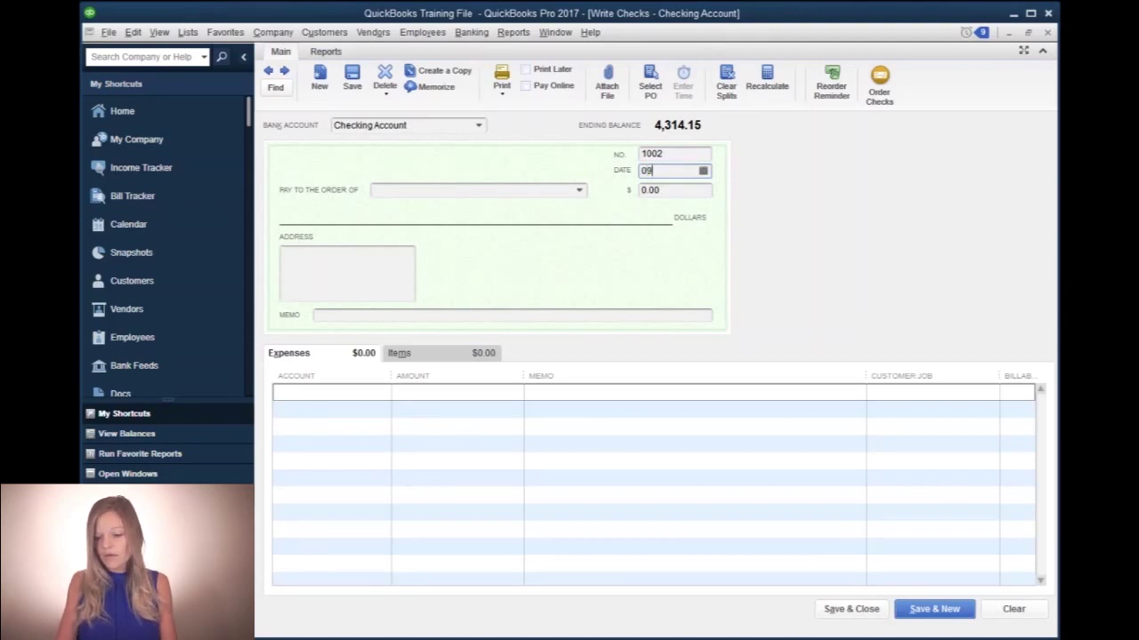
{"action": "type", "text": "282016"}
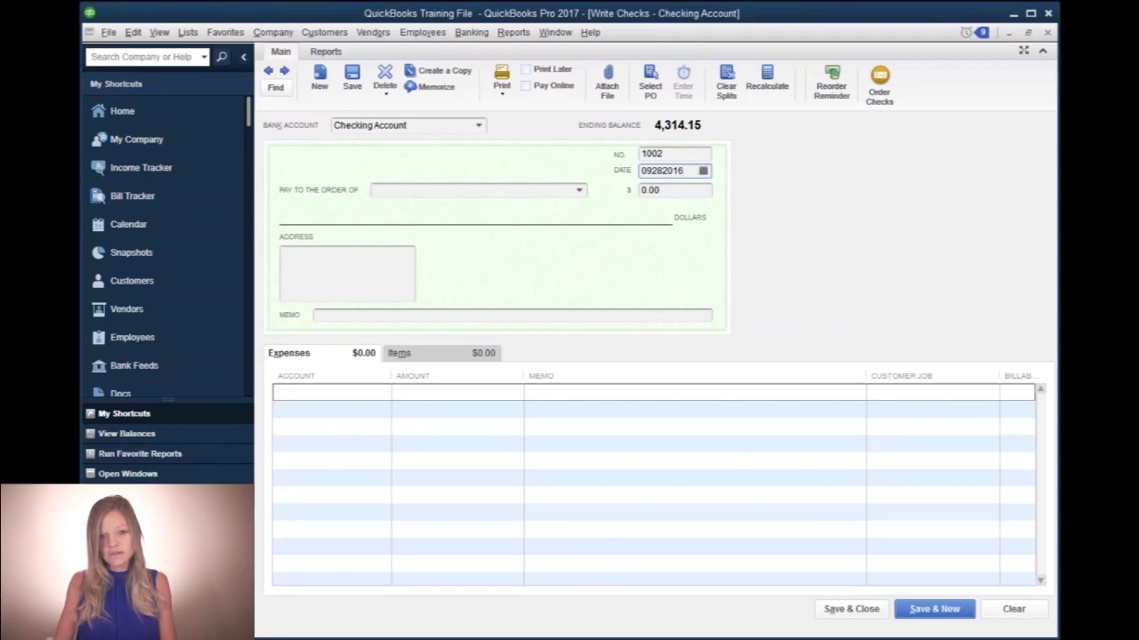
{"action": "key", "text": "Tab"}
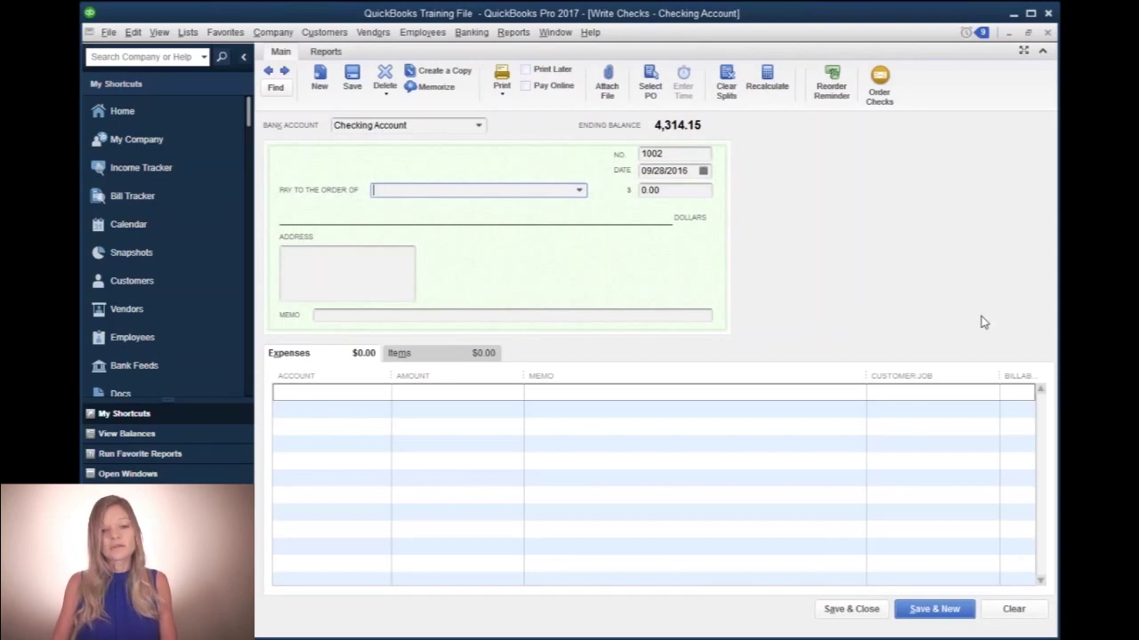
- Make the check payable to Johnson's Repair for $135.00 with memo 'Invoice Payment'
{"action": "type", "text": "Johnson's Repair"}
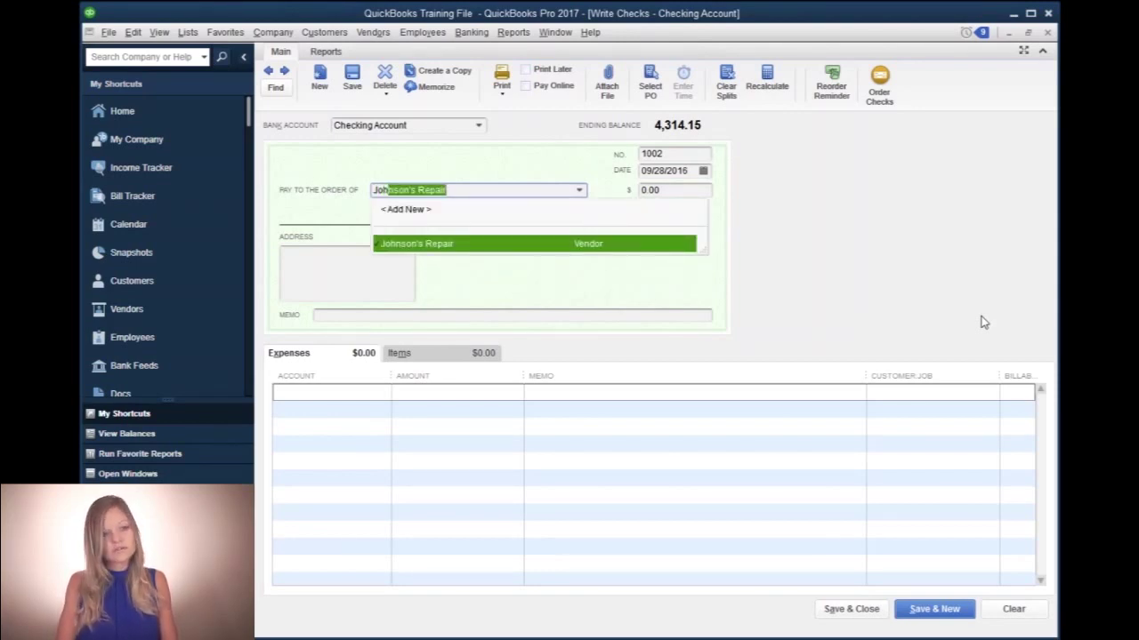
{"action": "key", "text": "Tab"}
{"action": "type", "text": "135.00"}
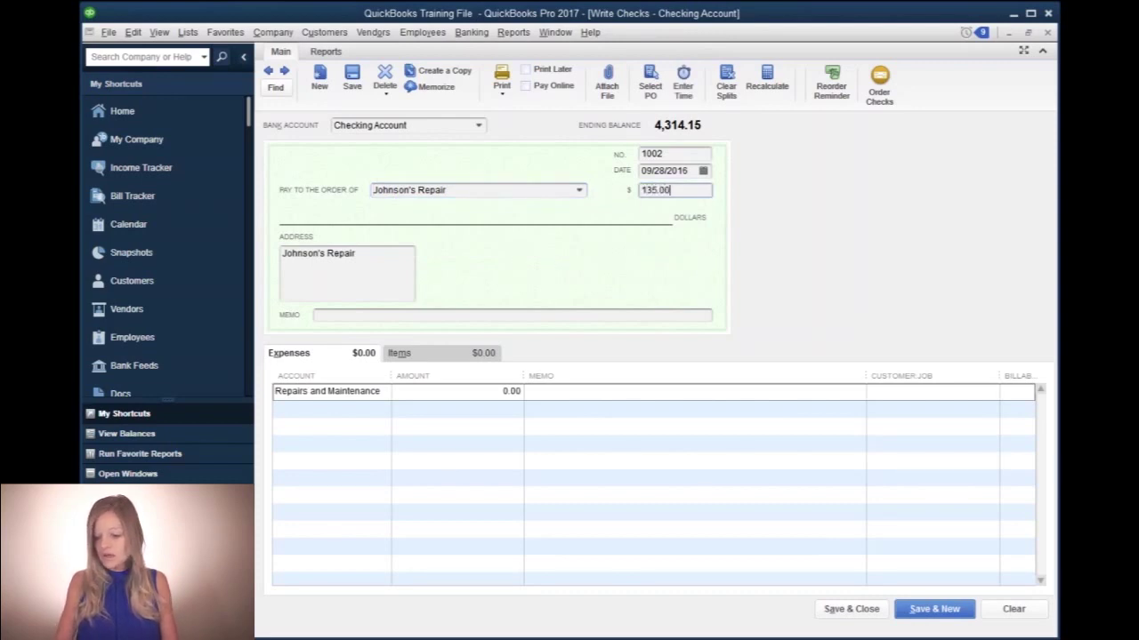
{"action": "key", "text": "Tab"}
{"action": "key", "text": "Tab"}
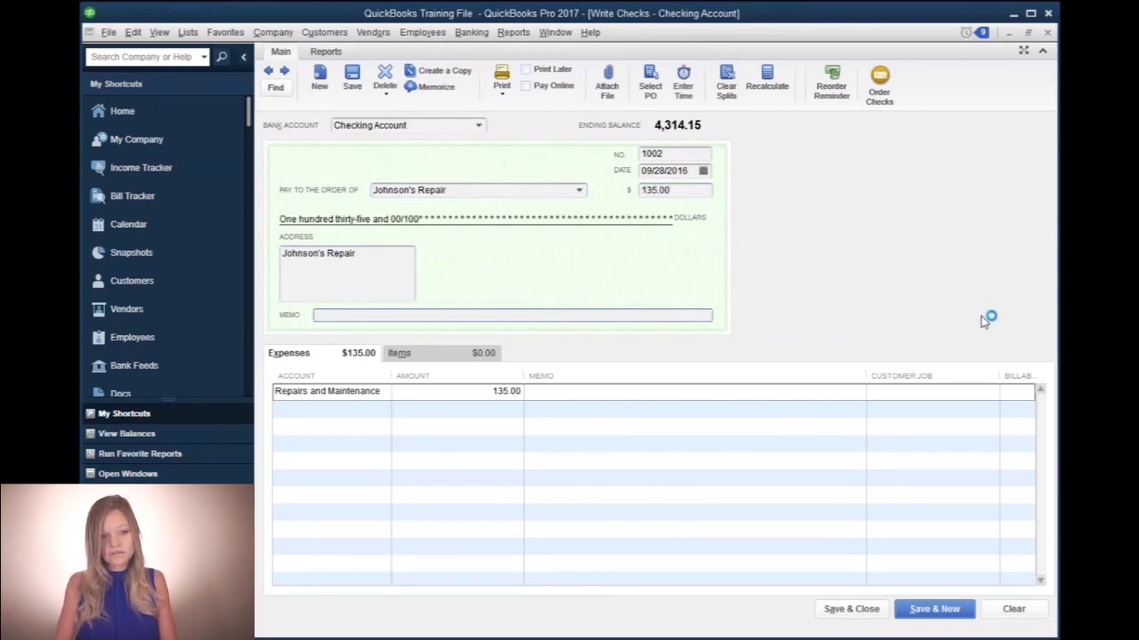
{"action": "type", "text": "Invoice"}
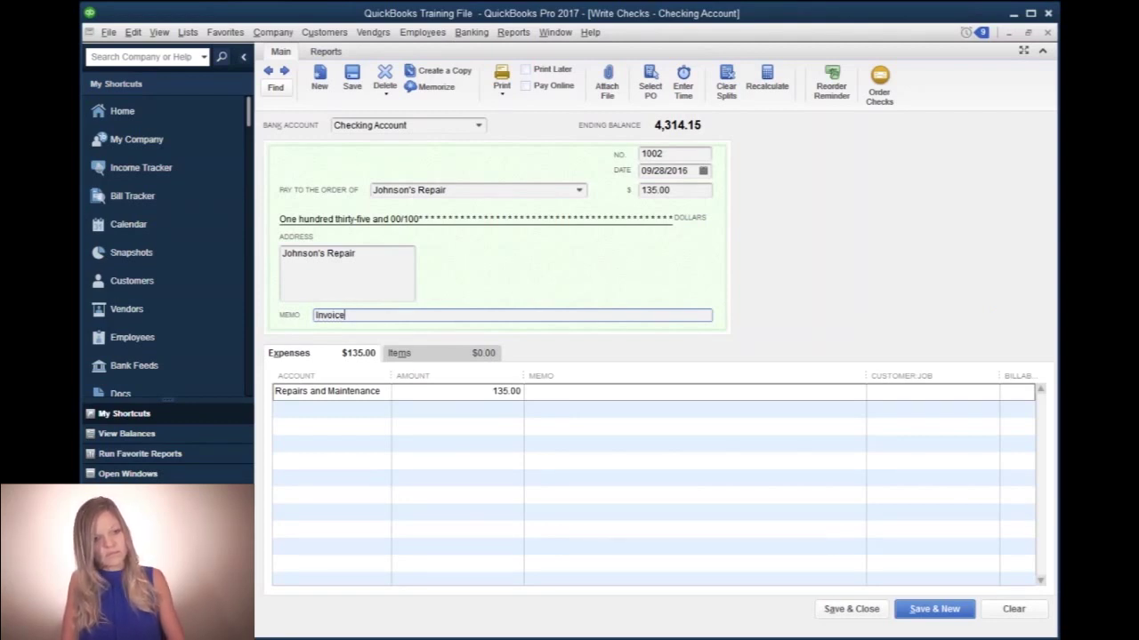
{"action": "type", "text": " Payment"}
{"action": "key", "text": "Tab"}
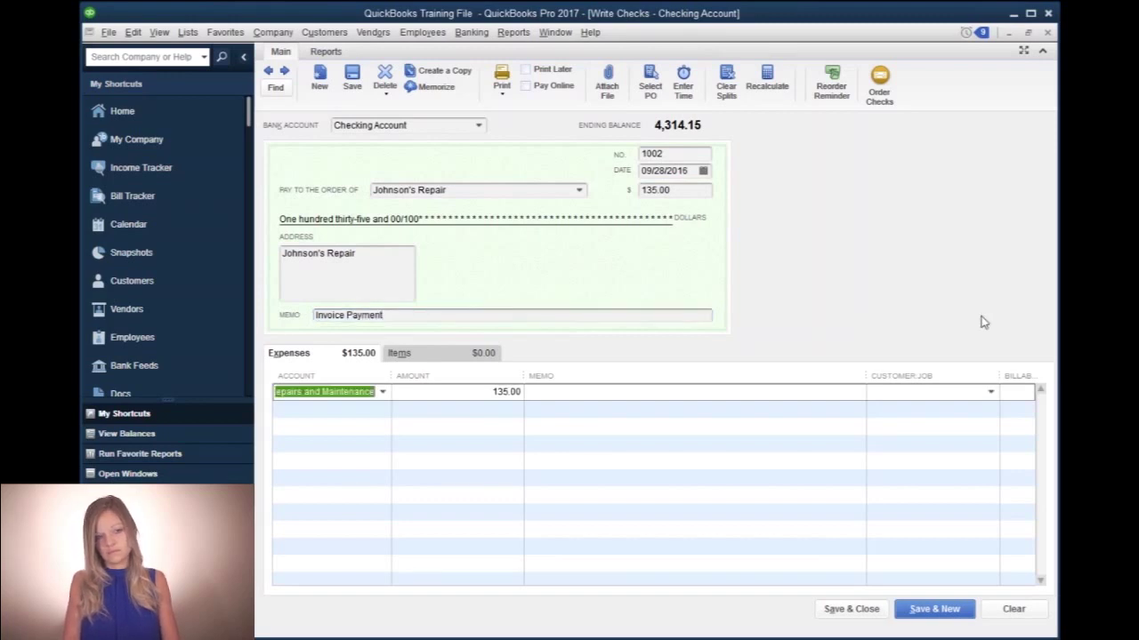
- Clear the expense line's account and begin retyping Repairs and Maintenance
{"action": "key", "text": "Tab"}
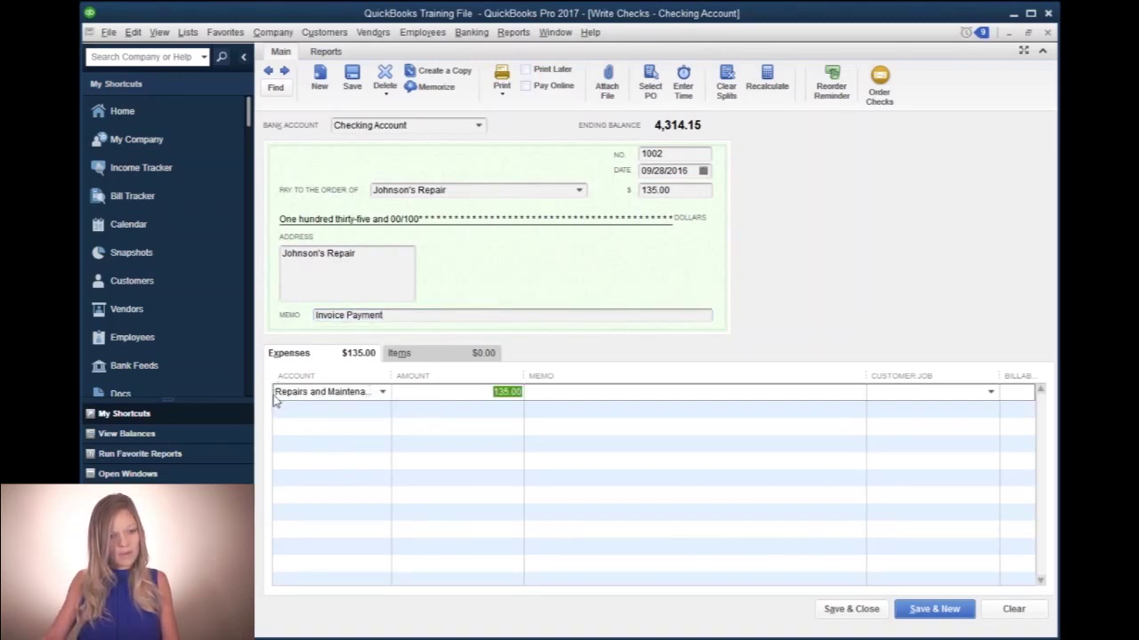
{"action": "left_click", "coordinate": [277, 391]}
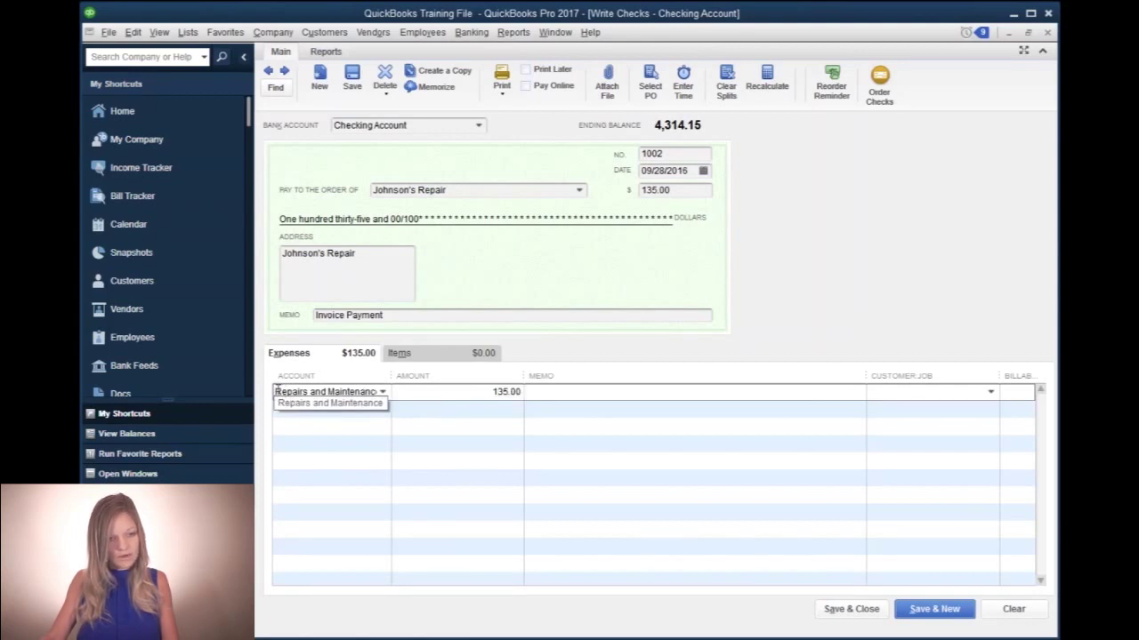
{"action": "triple_click", "coordinate": [278, 391]}
{"action": "key", "text": "BackSpace"}
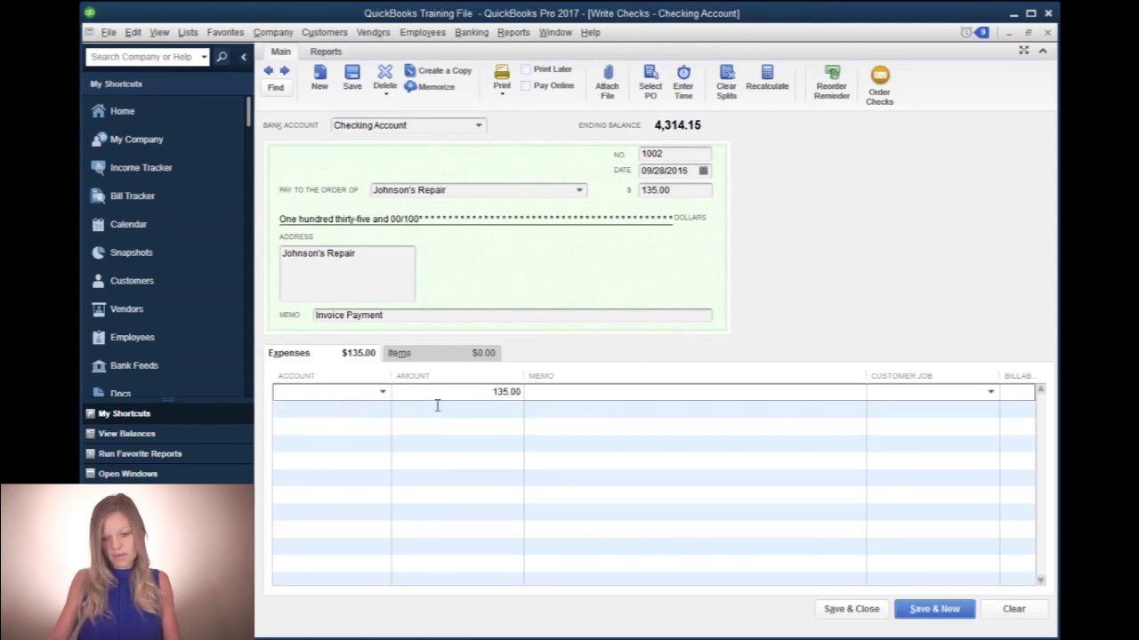
{"action": "type", "text": "Rep"}
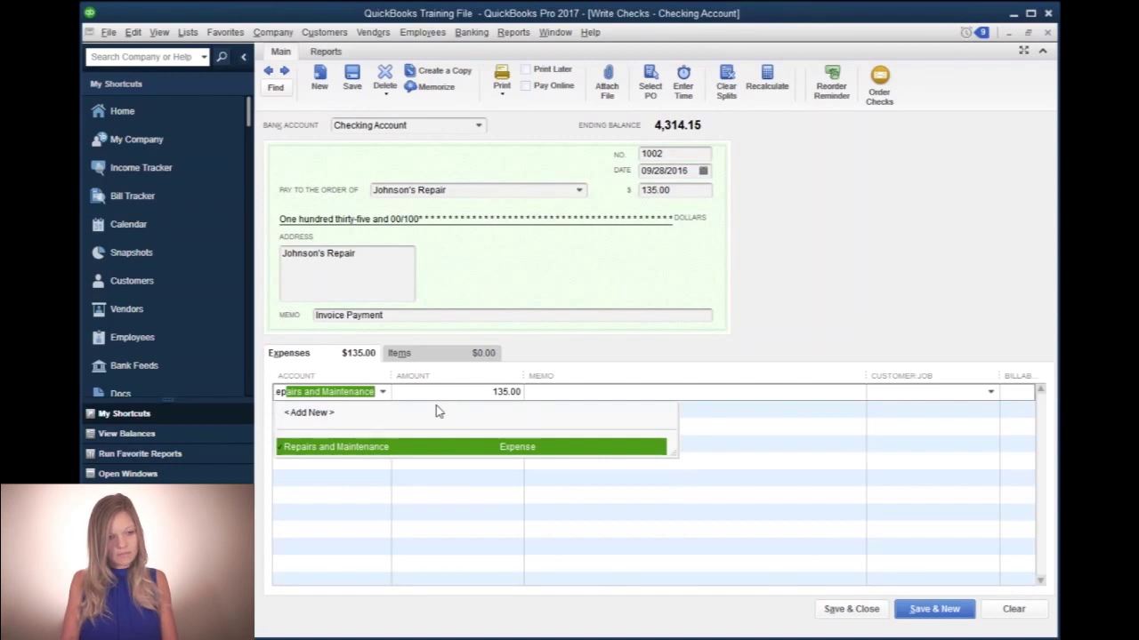
- Charge the expense line to Repairs and Maintenance with line memo 'Invoice Payment'
{"action": "left_click", "coordinate": [369, 450]}
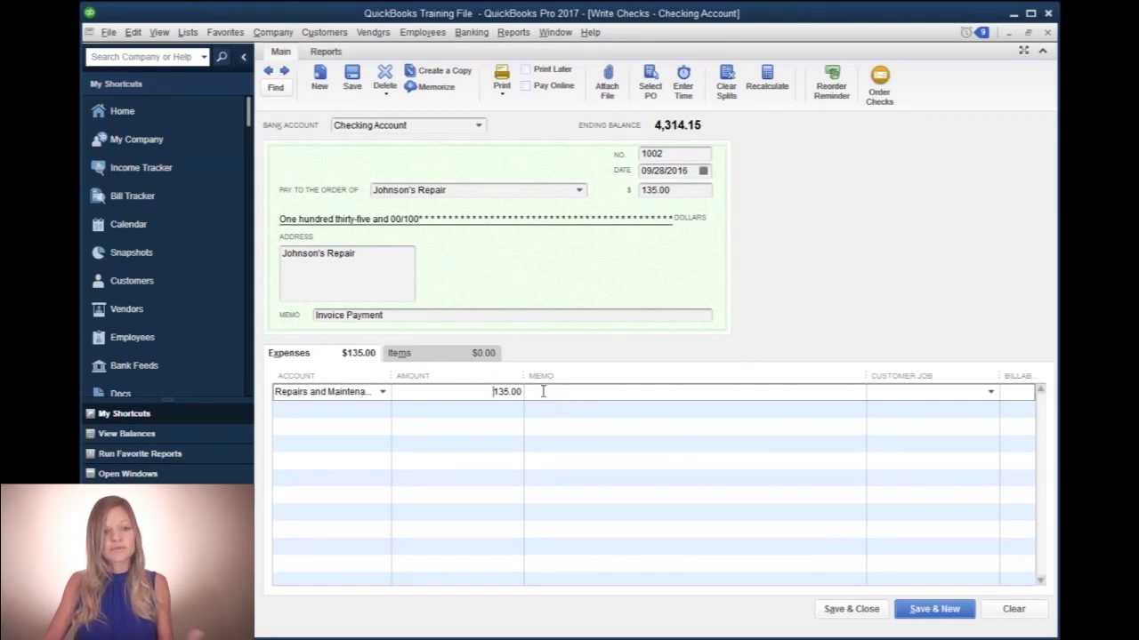
{"action": "left_click", "coordinate": [543, 391]}
{"action": "type", "text": "Invo"}
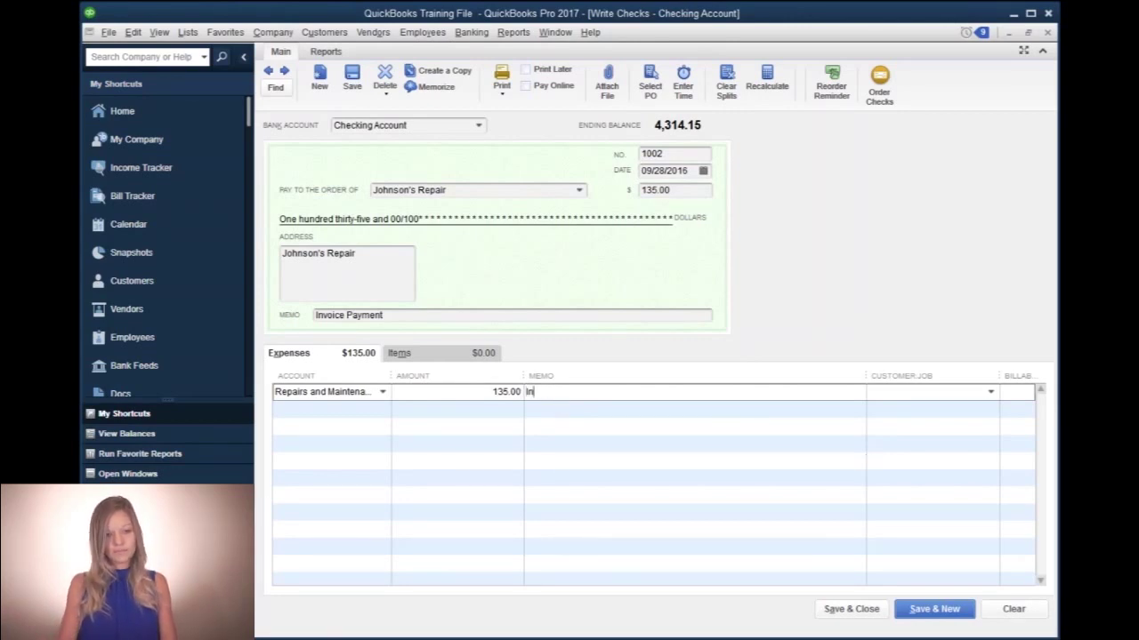
{"action": "type", "text": "Payment"}
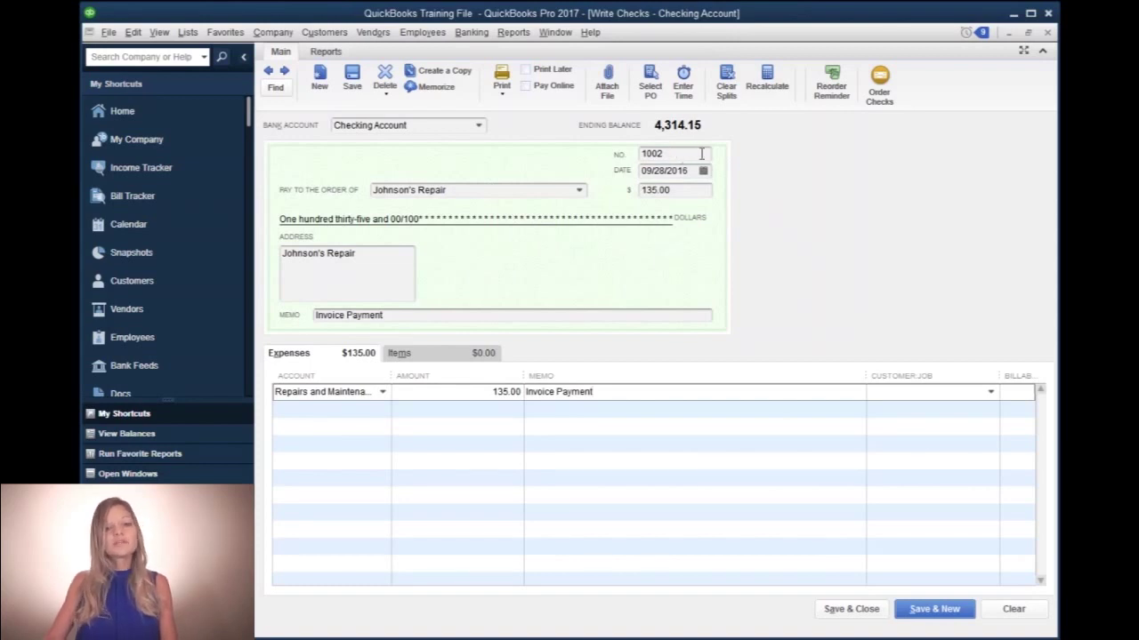
- Save check 1002 and open a blank check 1003
{"action": "left_click", "coordinate": [841, 612]}
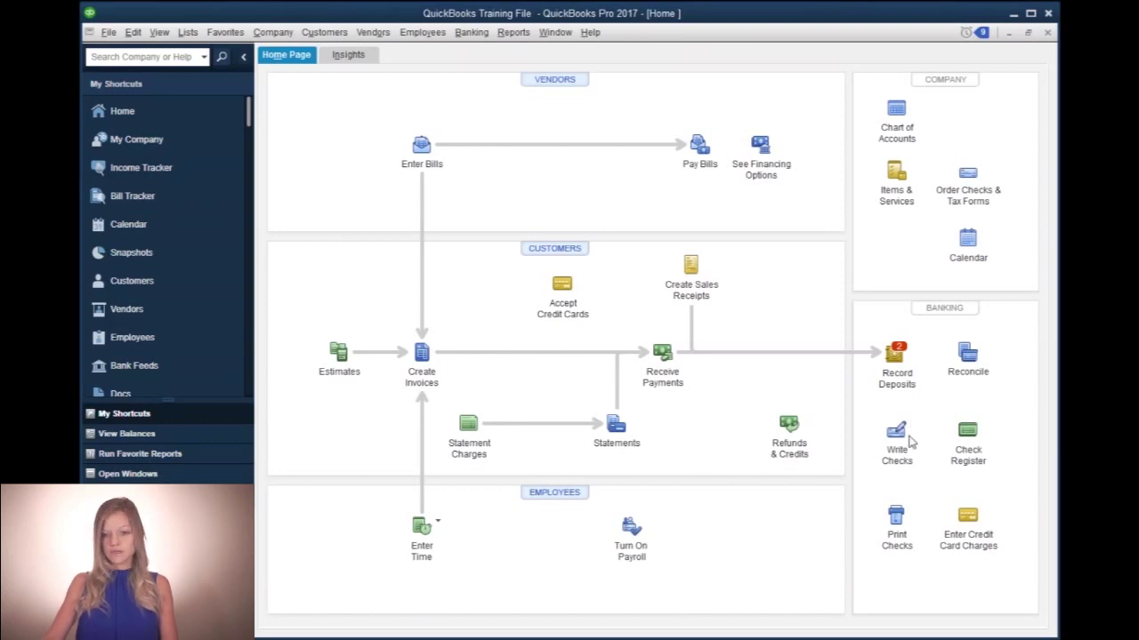
{"action": "left_click", "coordinate": [896, 434]}
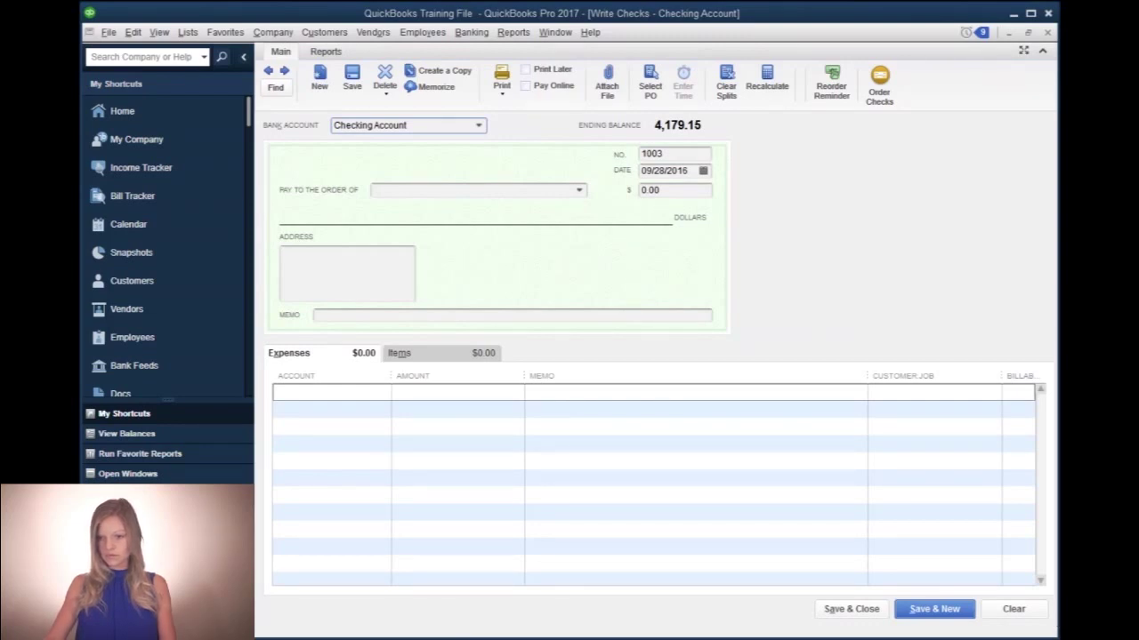
- Mark the new check Print Later so its number reads TO PRINT, keeping date 09/28/2016
{"action": "left_click", "coordinate": [418, 126]}
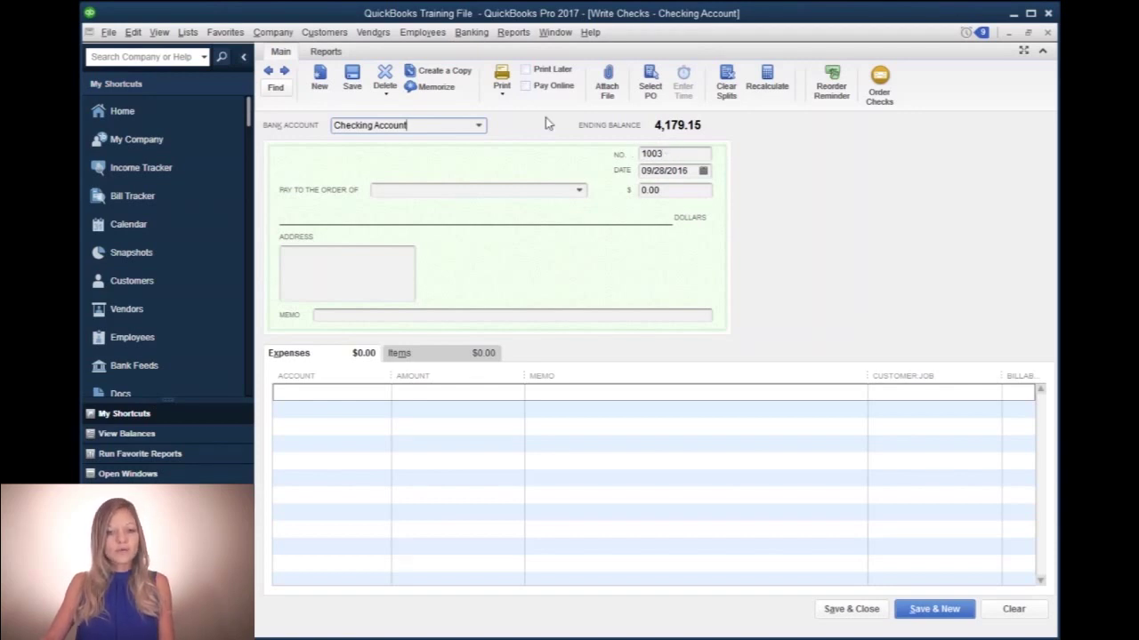
{"action": "left_click", "coordinate": [526, 71]}
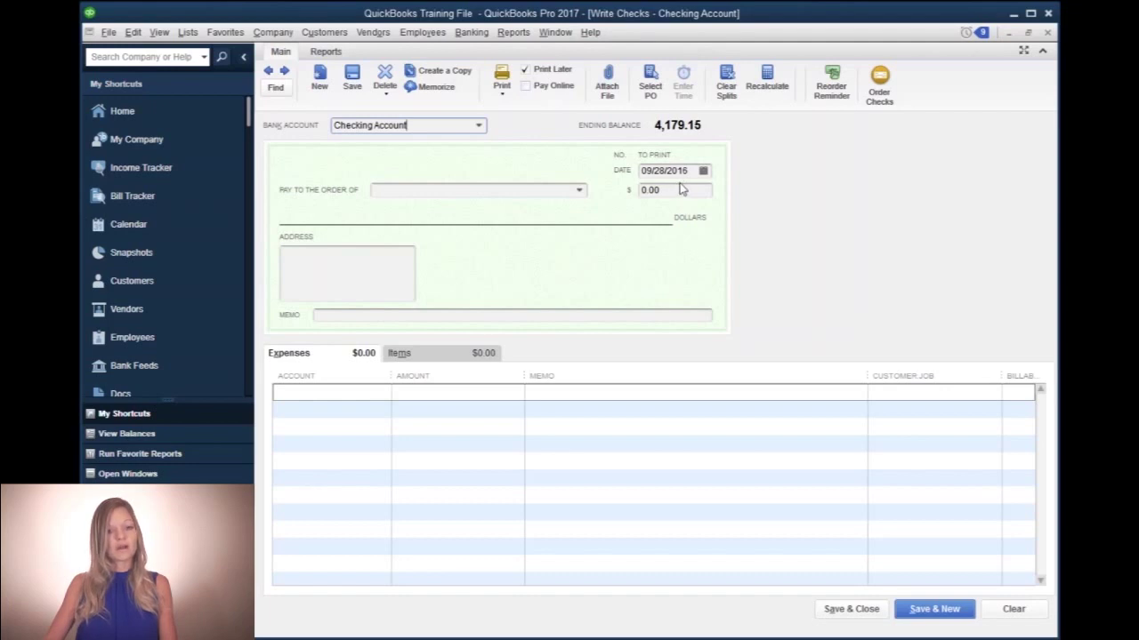
{"action": "left_click", "coordinate": [689, 171]}
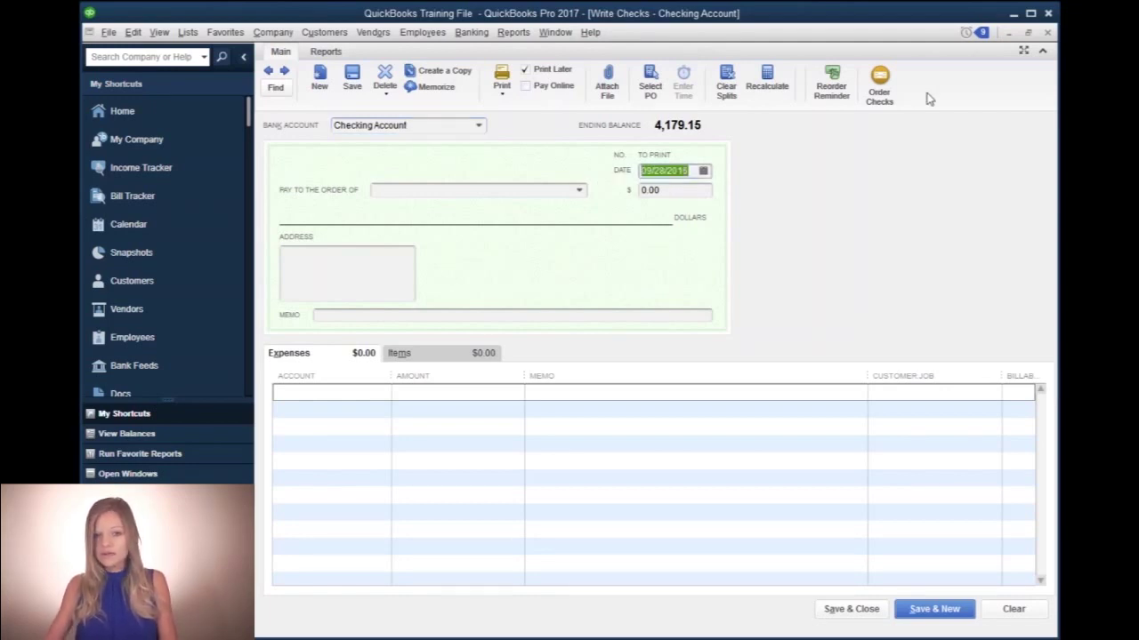
{"action": "key", "text": "Tab"}
- Make the check payable to Xcel Energy for $667.89
{"action": "type", "text": "Xce"}
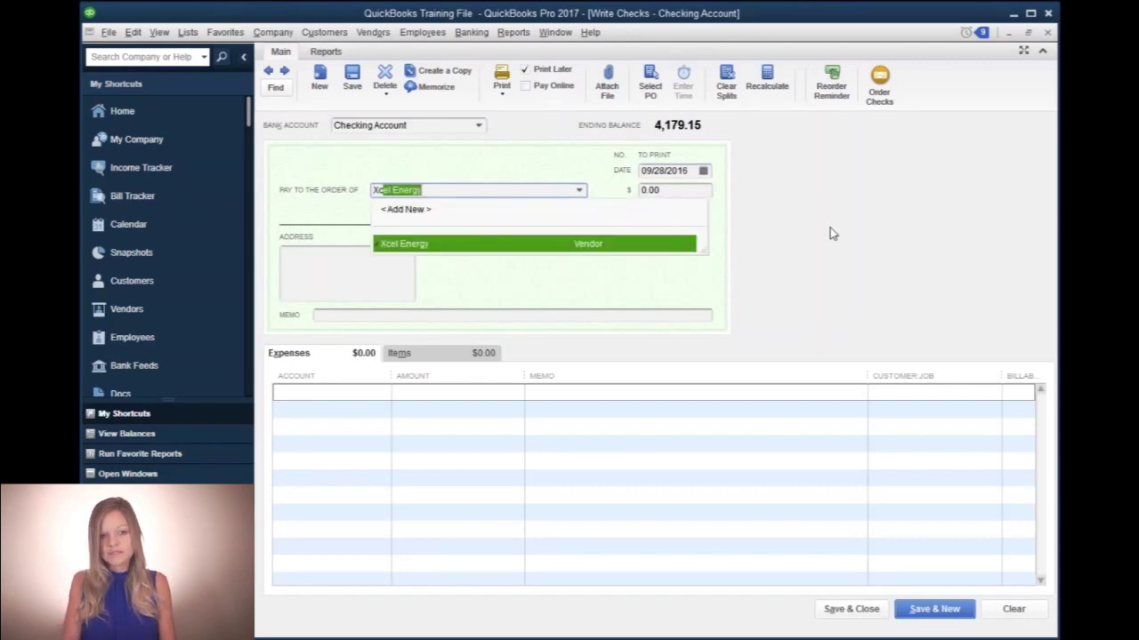
{"action": "key", "text": "Tab"}
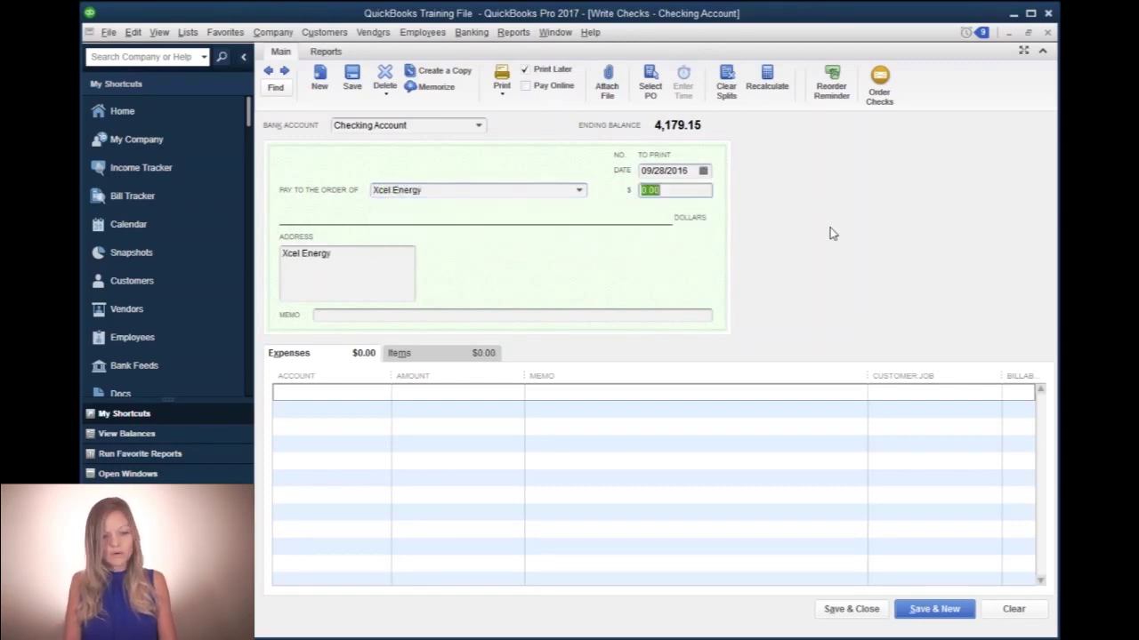
{"action": "type", "text": "667.89"}
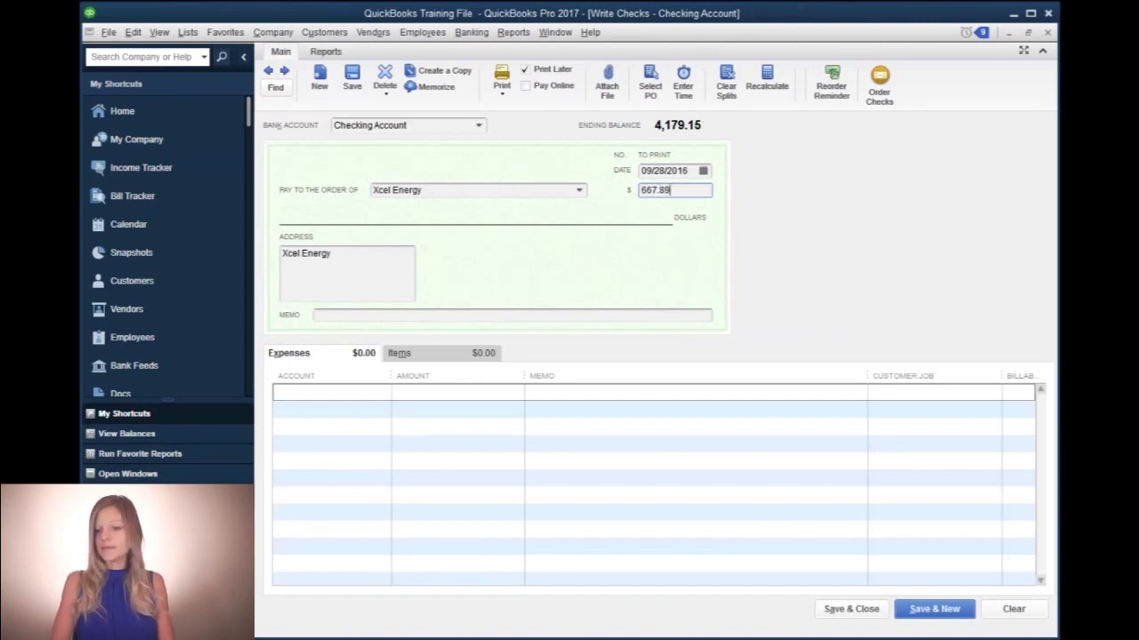
{"action": "key", "text": "Tab"}
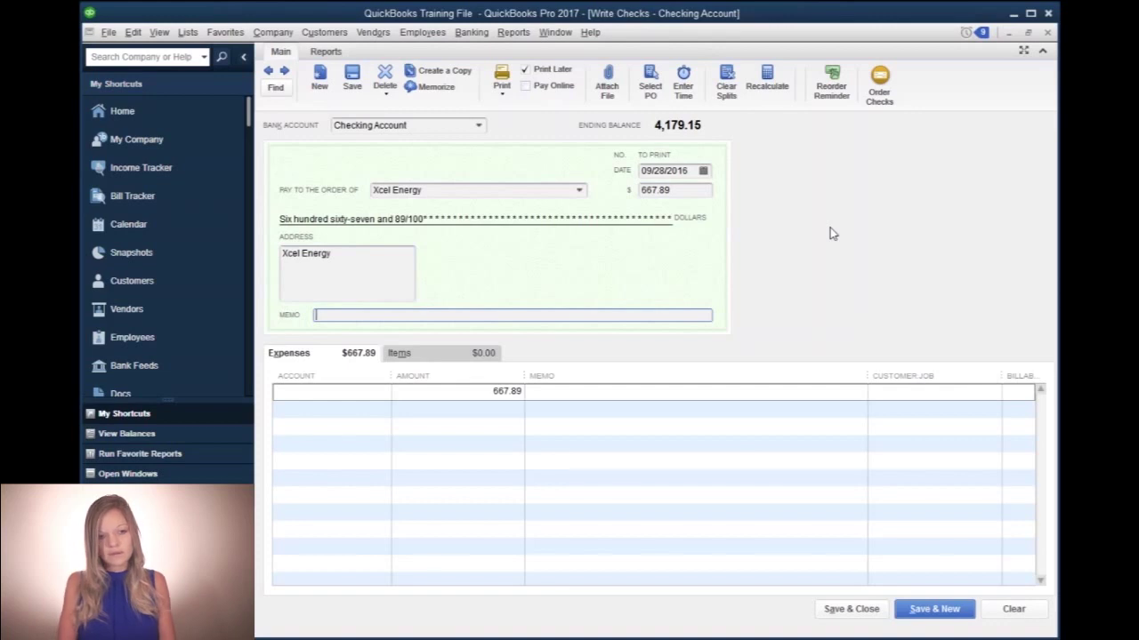
- Charge 167.89 to Utilities with memo 'September Utilities' and start a second expense line
{"action": "left_click", "coordinate": [296, 399]}
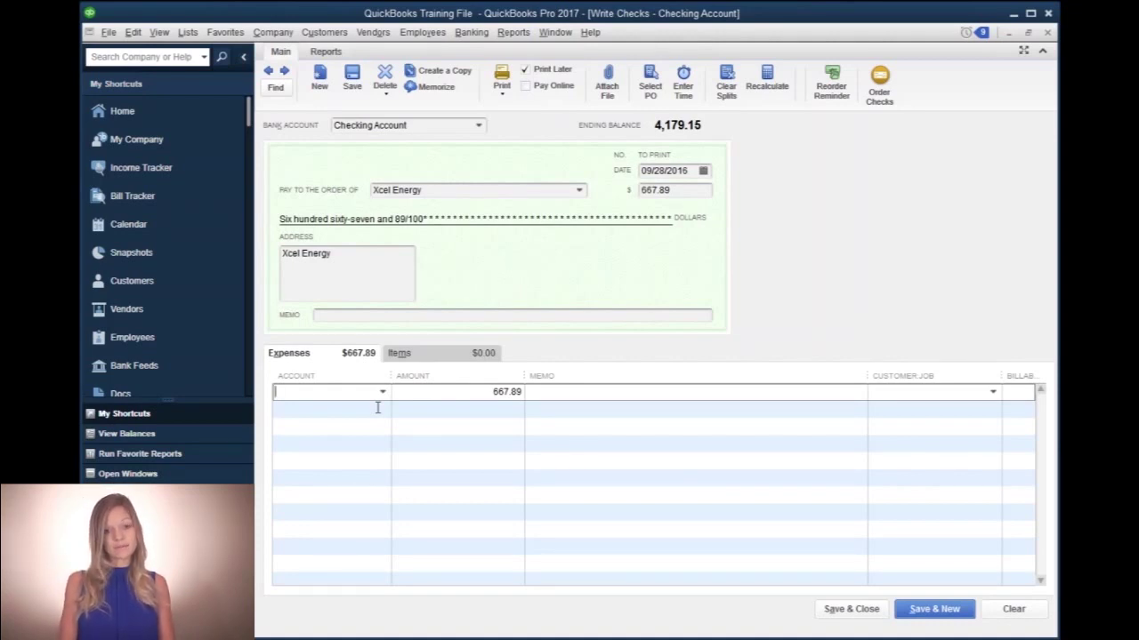
{"action": "type", "text": "Utilities"}
{"action": "key", "text": "Tab"}
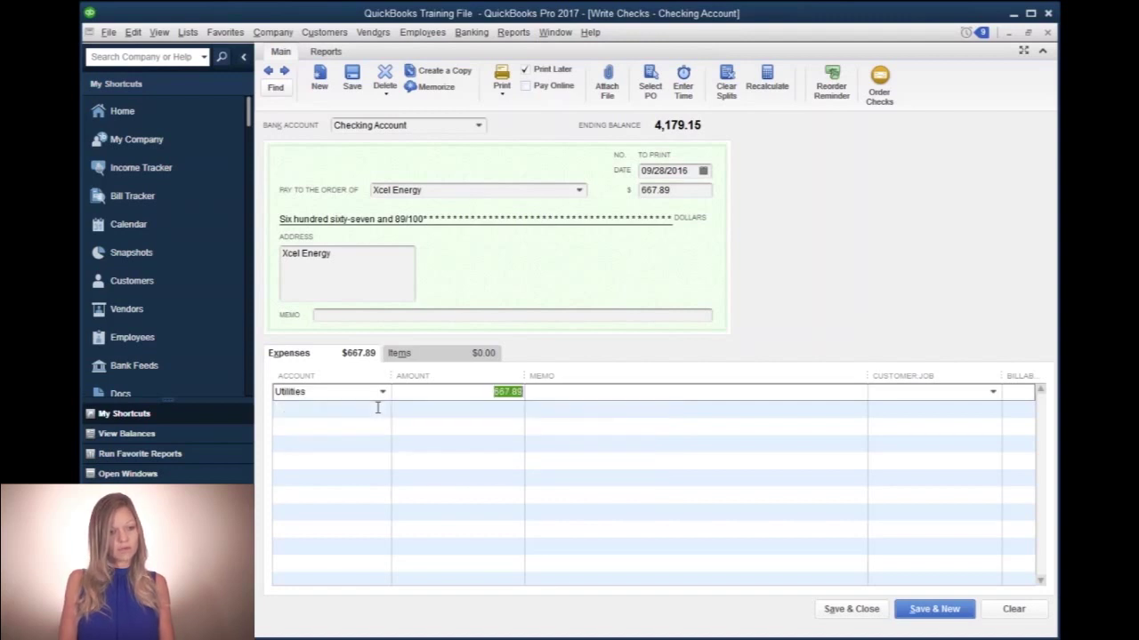
{"action": "type", "text": "167.89"}
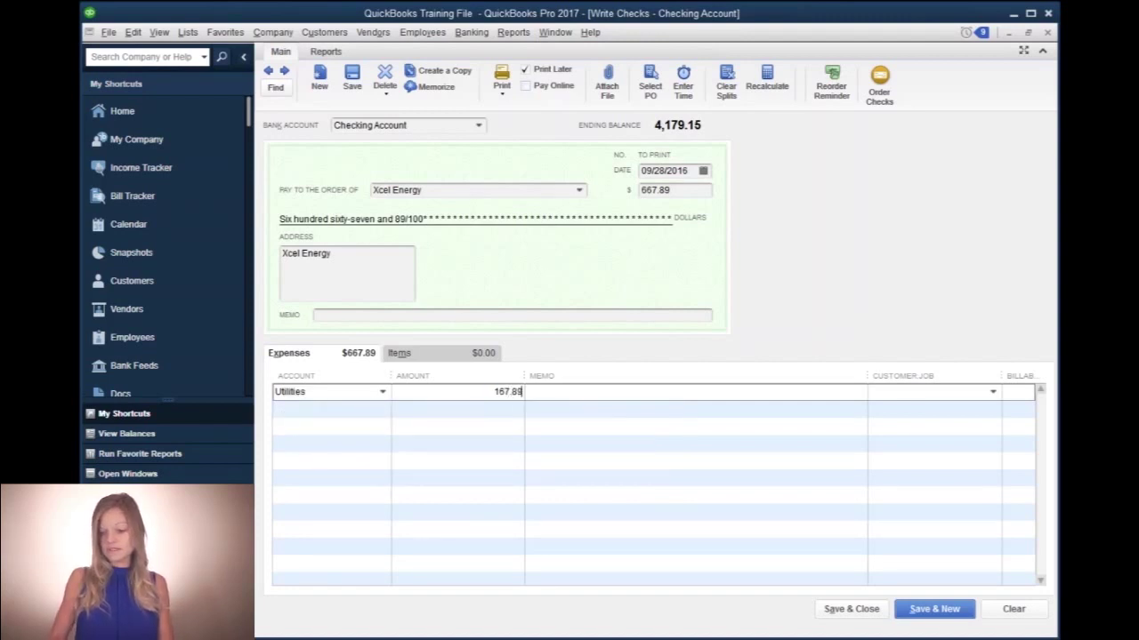
{"action": "key", "text": "Tab"}
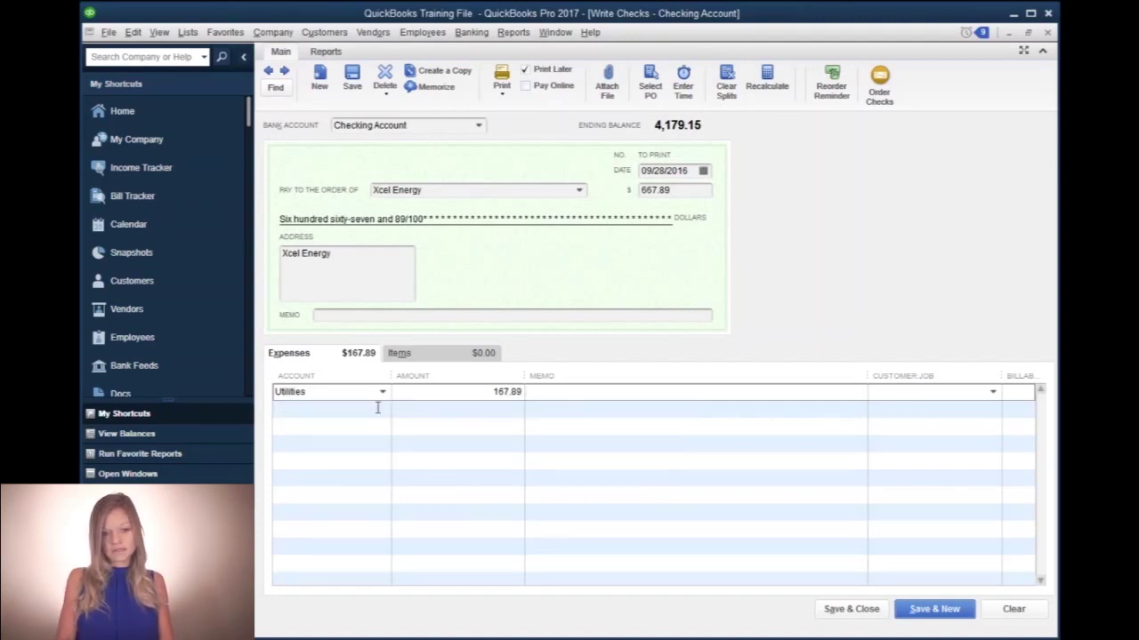
{"action": "type", "text": "Sept"}
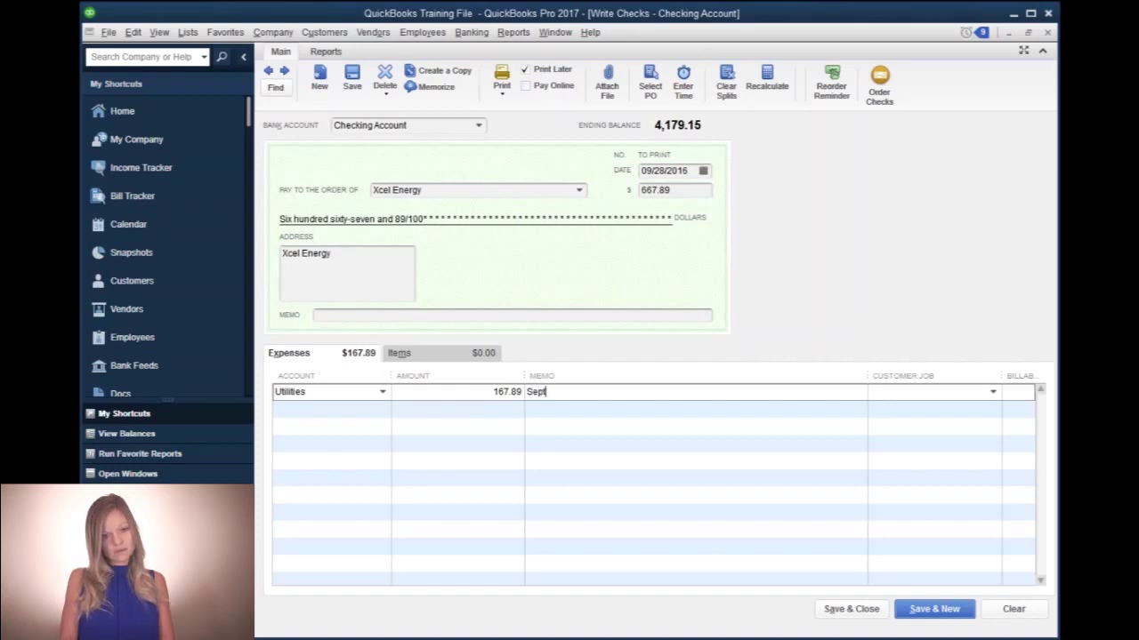
{"action": "type", "text": "ember Utilities"}
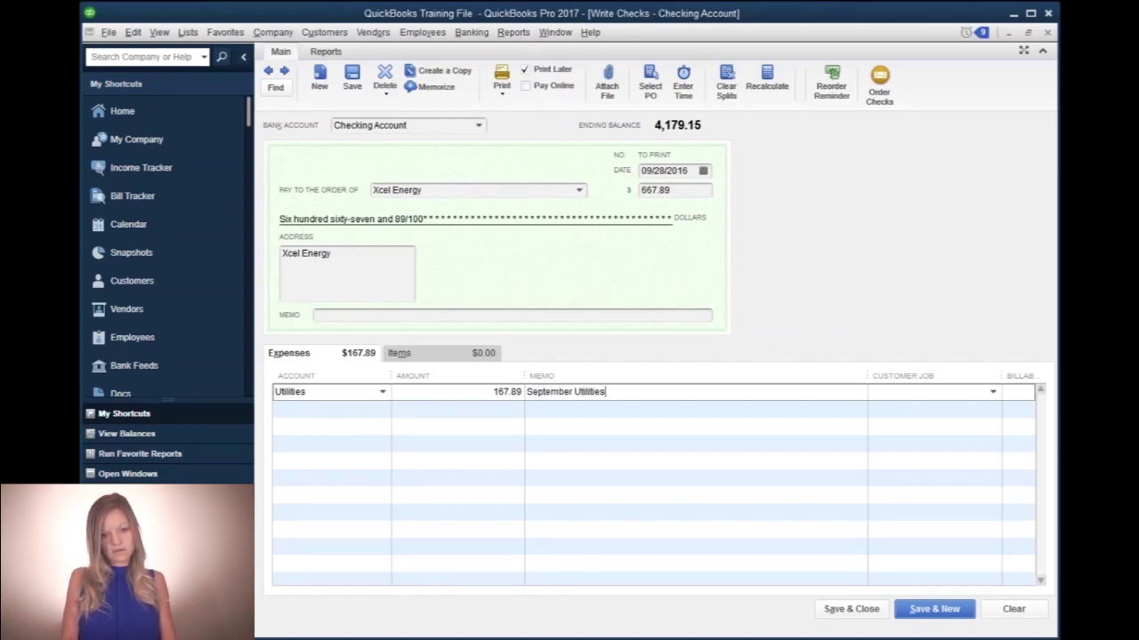
{"action": "left_click", "coordinate": [378, 409]}
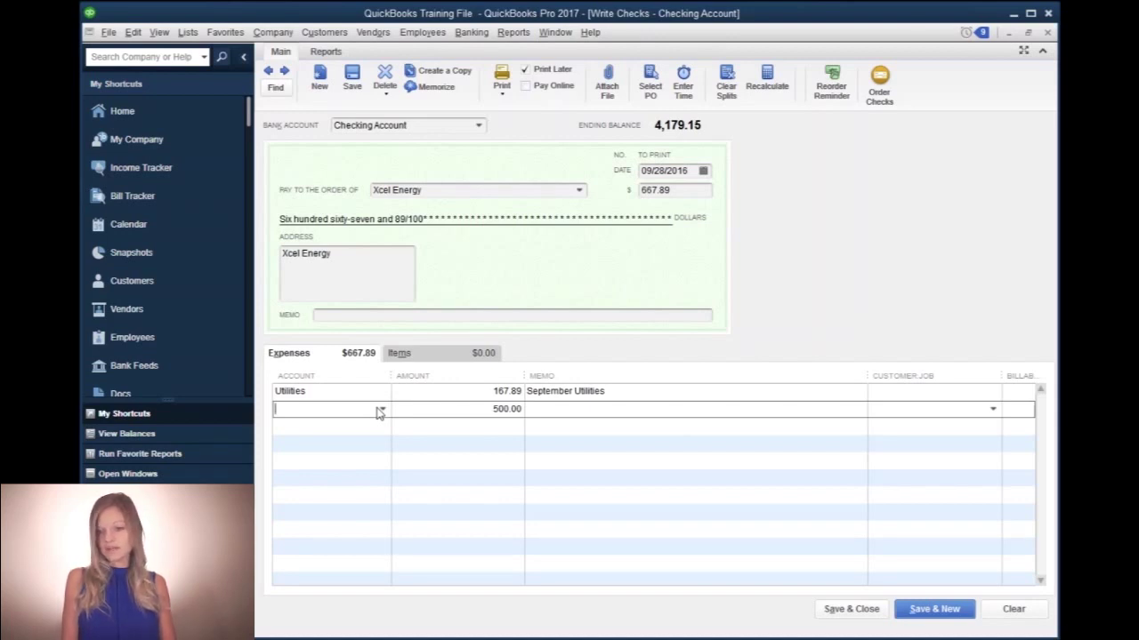
- Charge the 500.00 line to Security Deposits with memo 'Xcel Security Deposit'
{"action": "type", "text": "Security Deposits"}
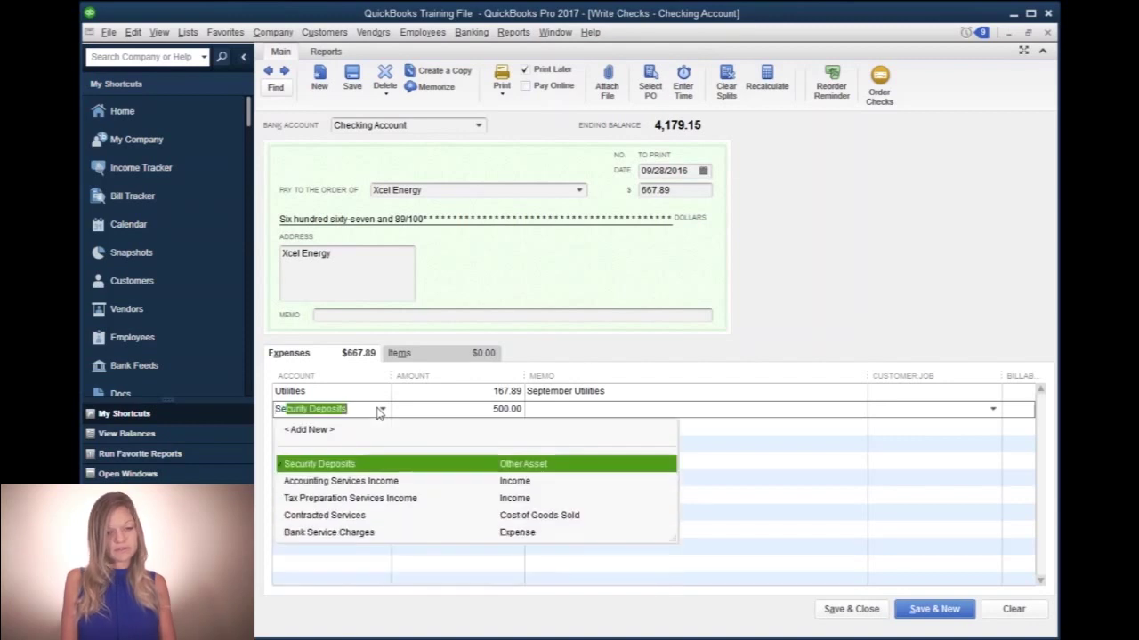
{"action": "key", "text": "Tab"}
{"action": "key", "text": "Tab"}
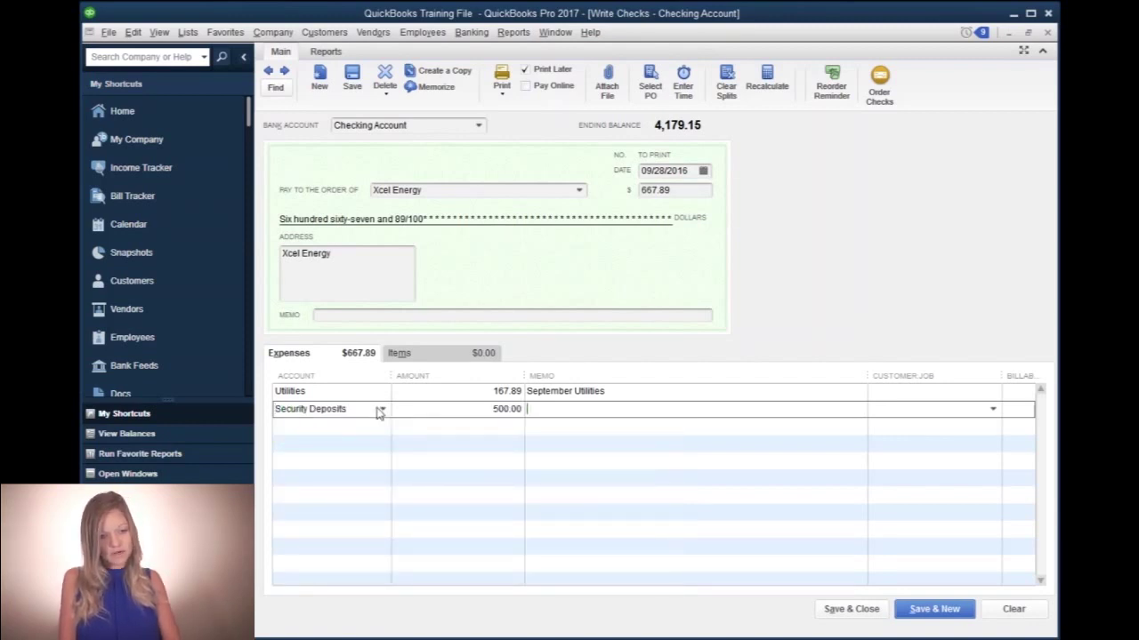
{"action": "type", "text": "Xcel S"}
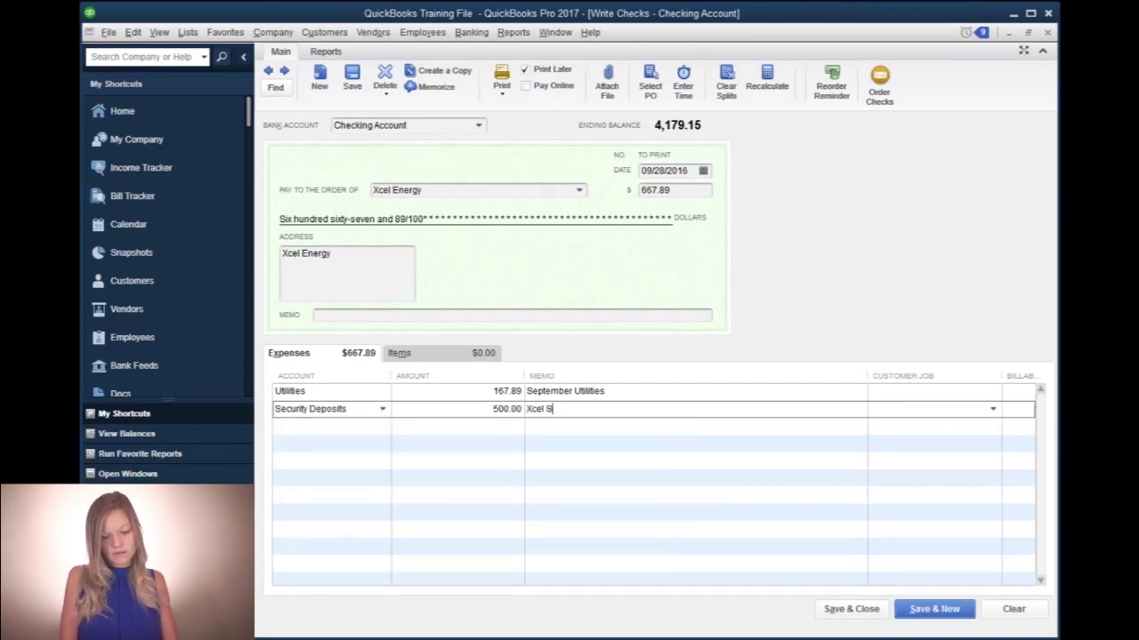
{"action": "type", "text": "ecurity Deposit"}
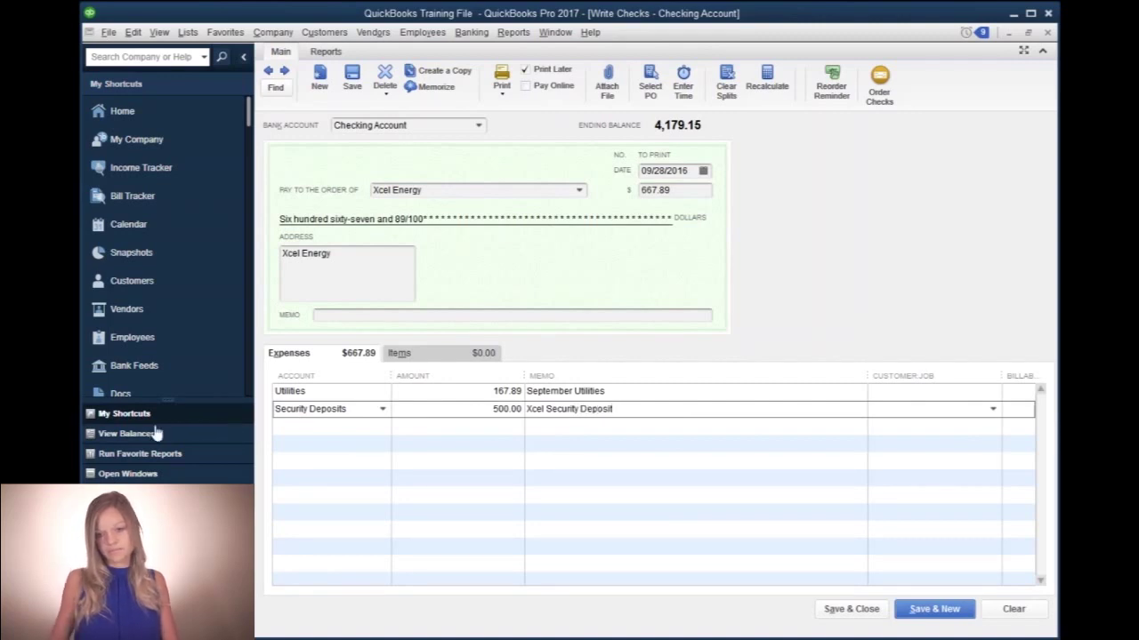
{"action": "key", "text": "Tab"}
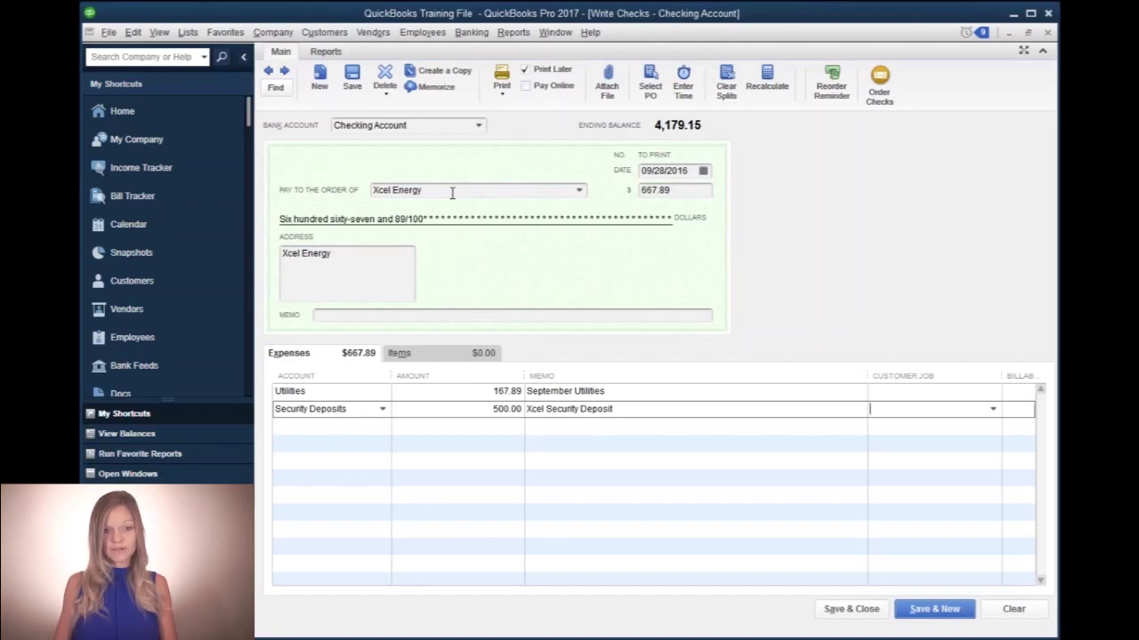
- Add Xcel Energy's P.O. box and city, state and ZIP line below the payee name
{"action": "left_click", "coordinate": [352, 256]}
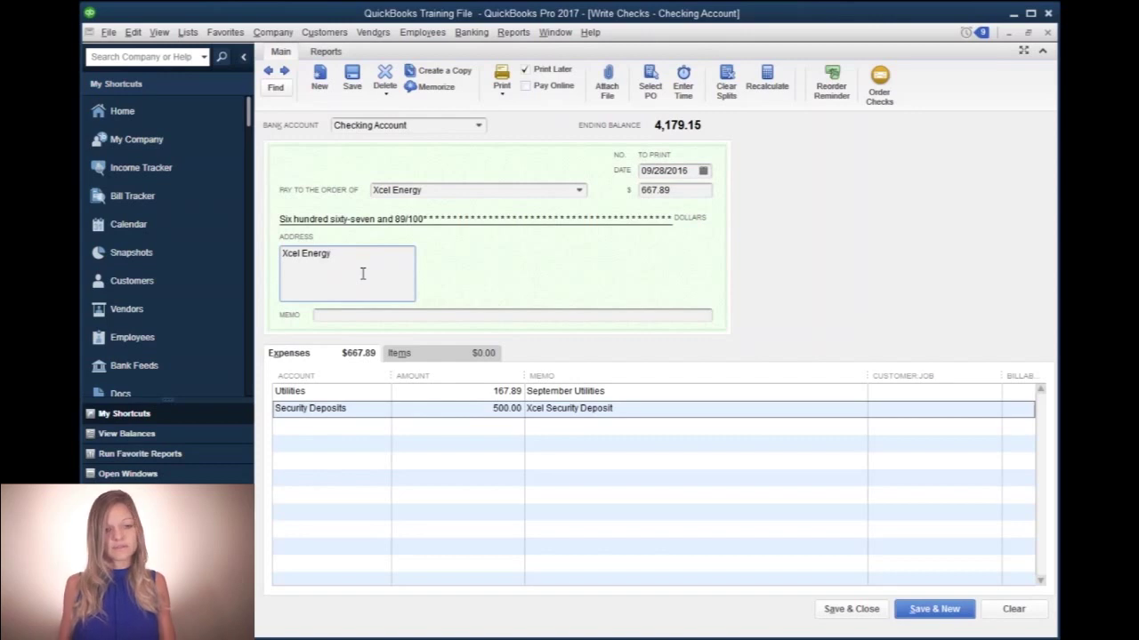
{"action": "key", "text": "Return"}
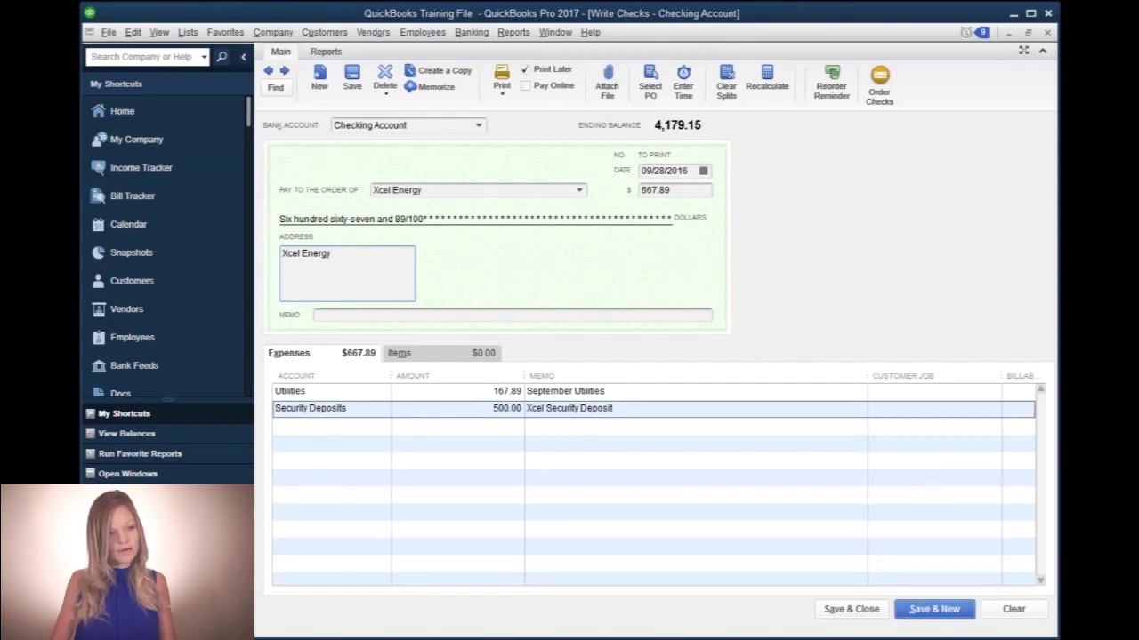
{"action": "type", "text": "P.O. "}
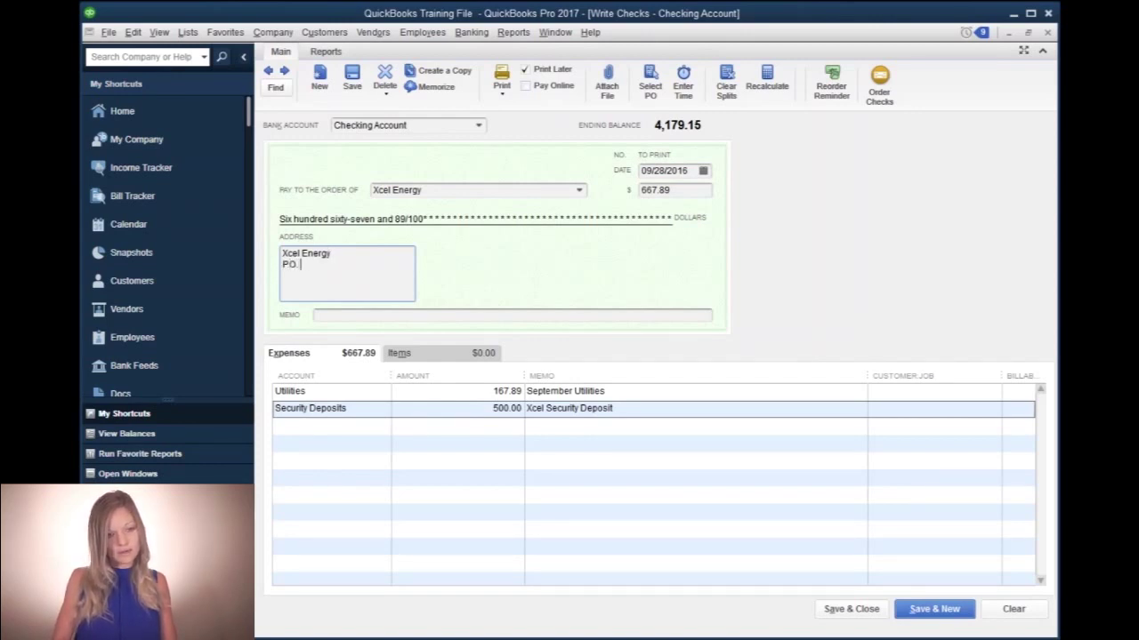
{"action": "type", "text": "Box 5248 "}
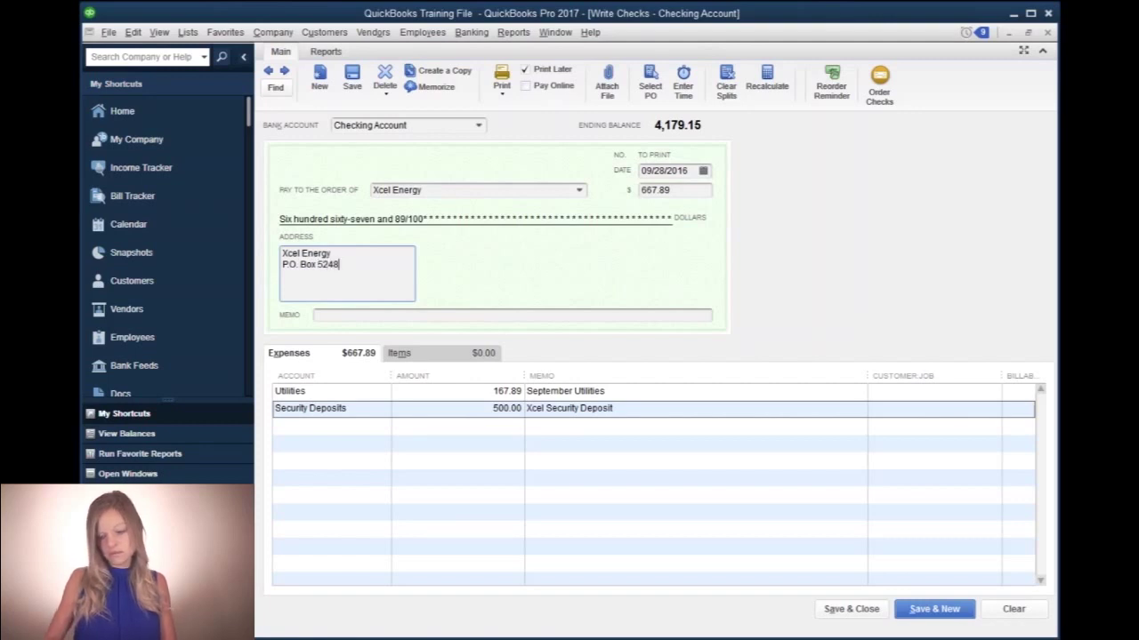
{"action": "type", "text": "Denver"}
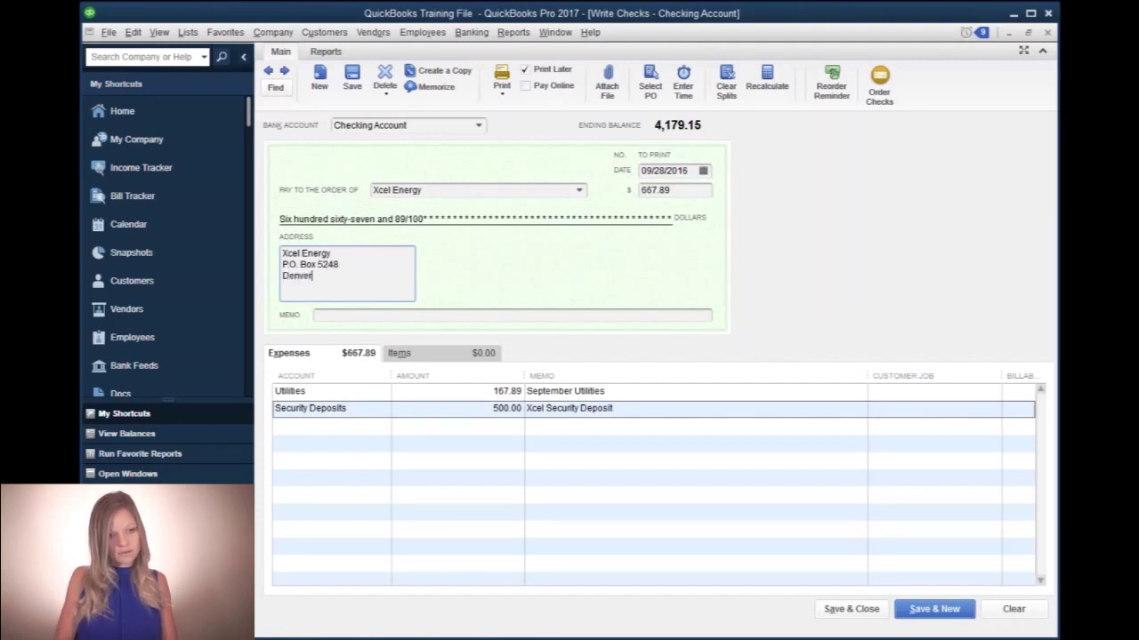
{"action": "type", "text": ", CO 800"}
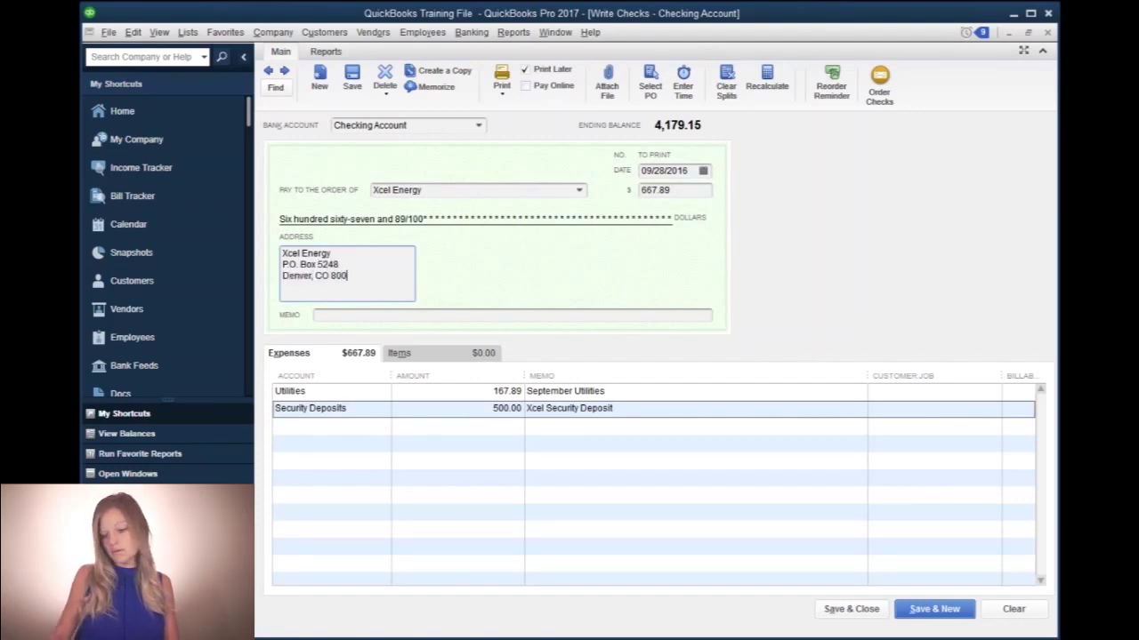
{"action": "type", "text": "23"}
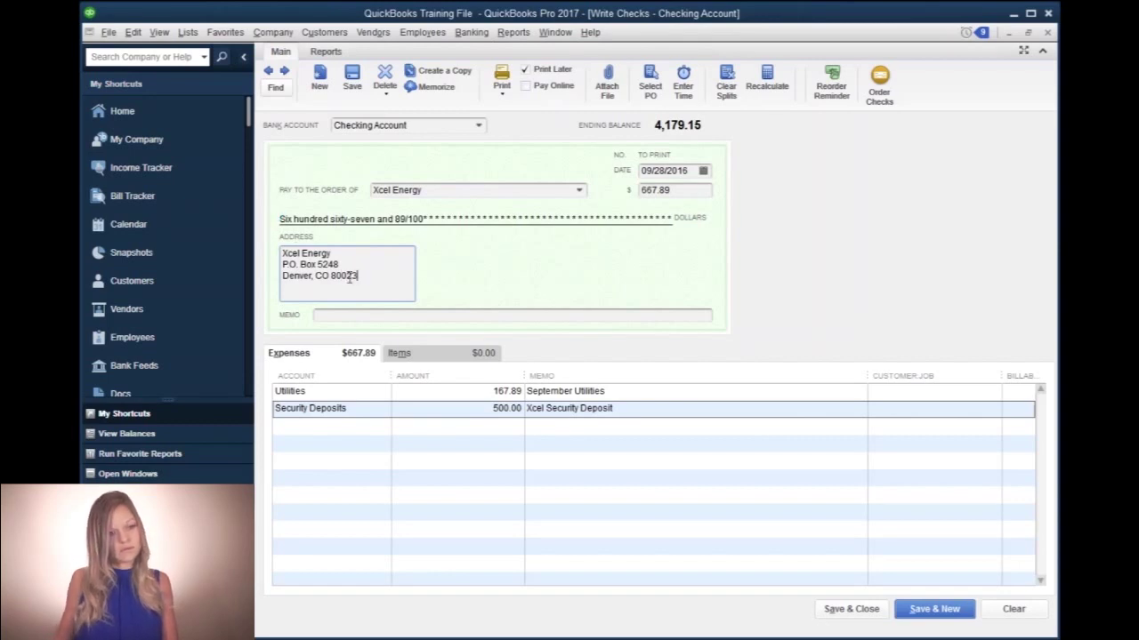
{"action": "left_click", "coordinate": [349, 315]}
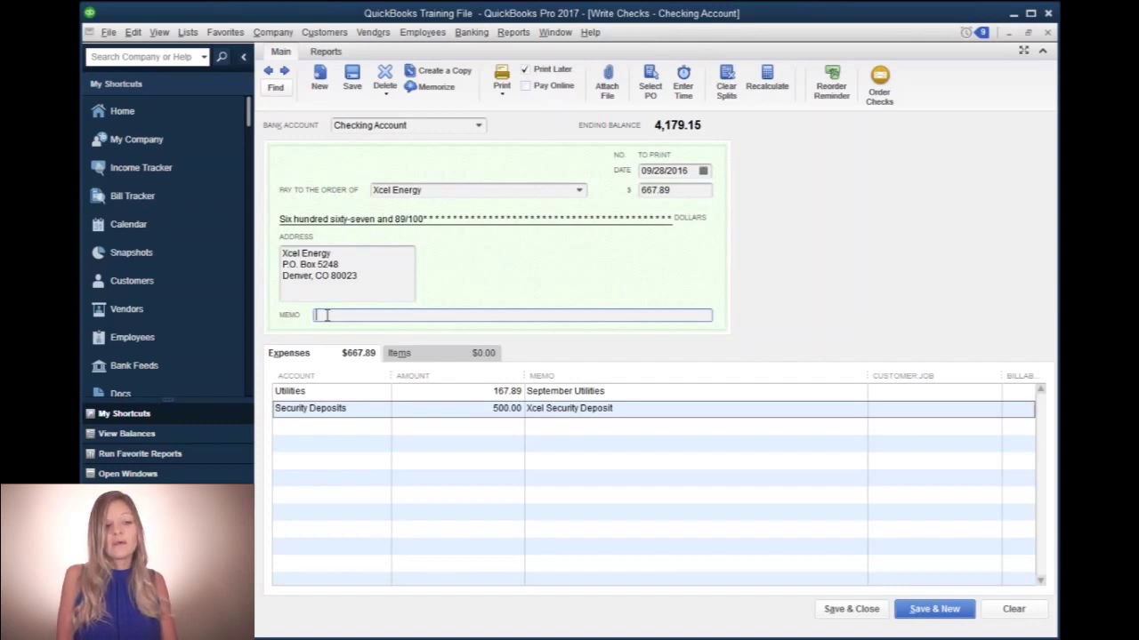
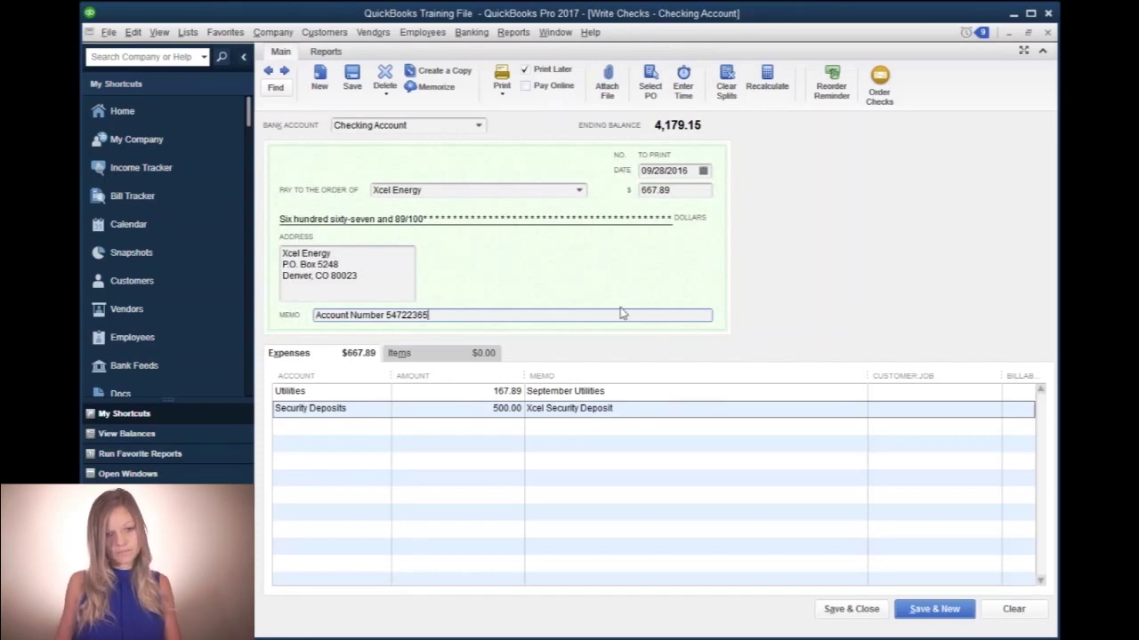
- Enter Xcel Energy's utility account number in the check's memo
{"action": "left_click", "coordinate": [632, 391]}
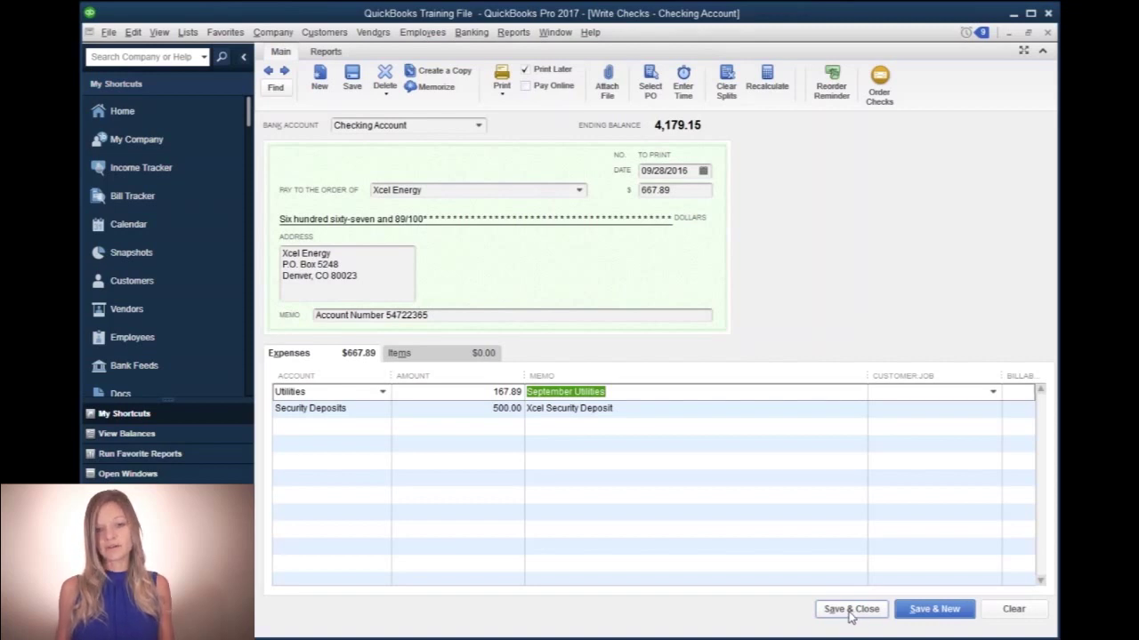
- Save and close the Xcel Energy check, keeping the new address for future use
{"action": "left_click", "coordinate": [854, 611]}
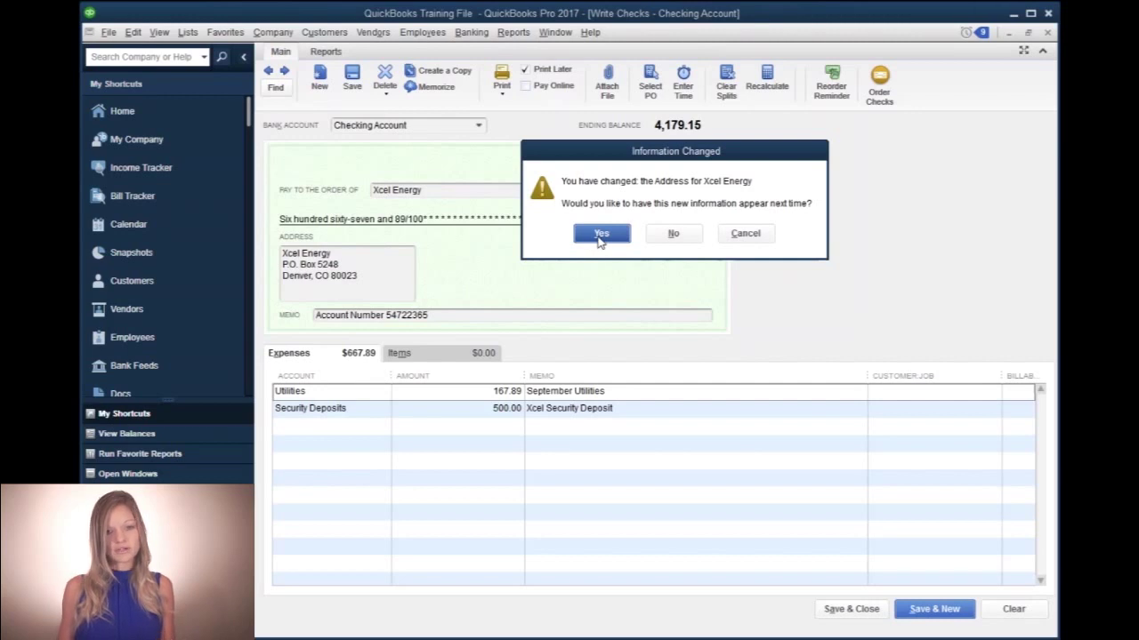
{"action": "left_click", "coordinate": [603, 234]}
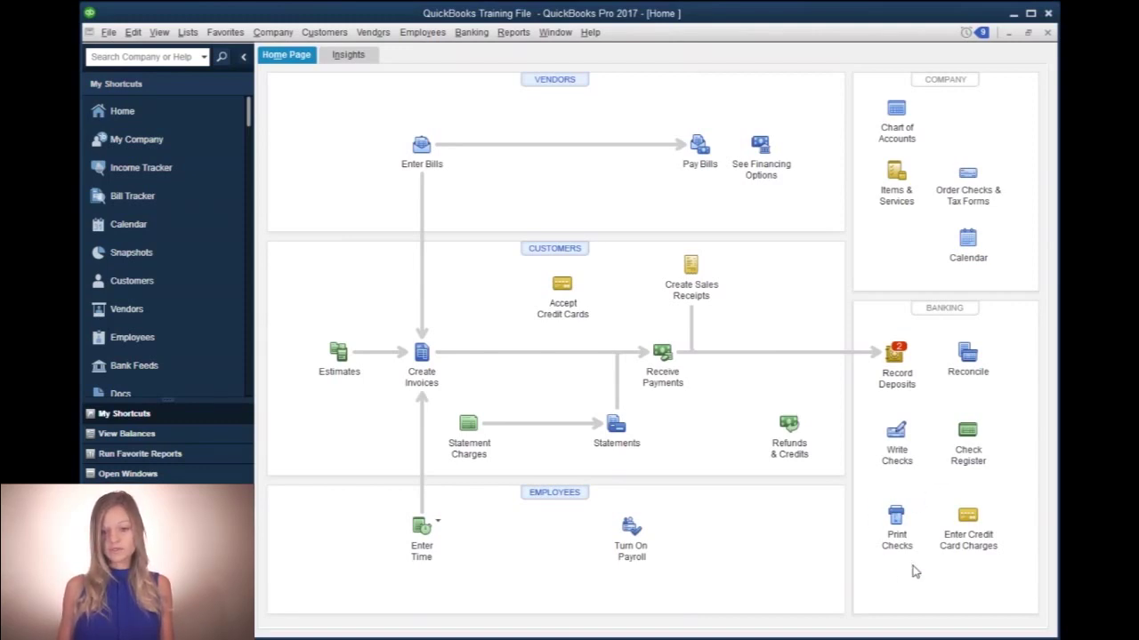
- Select the three checks totalling $1,484.03 for printing, starting at check number 1003
{"action": "left_click", "coordinate": [896, 525]}
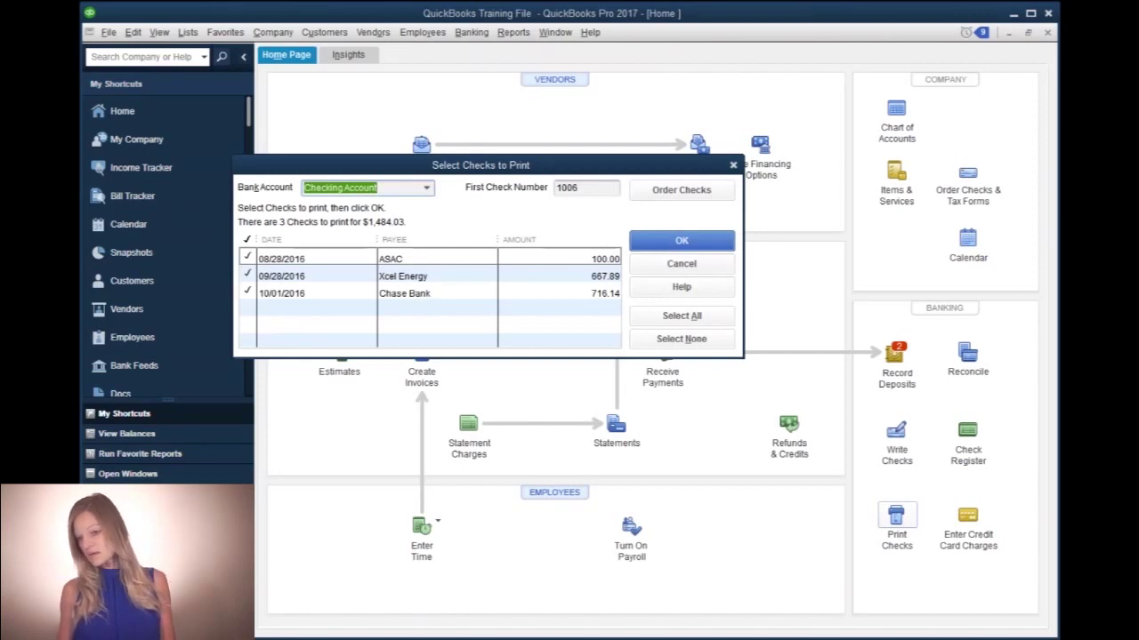
{"action": "left_click", "coordinate": [598, 189]}
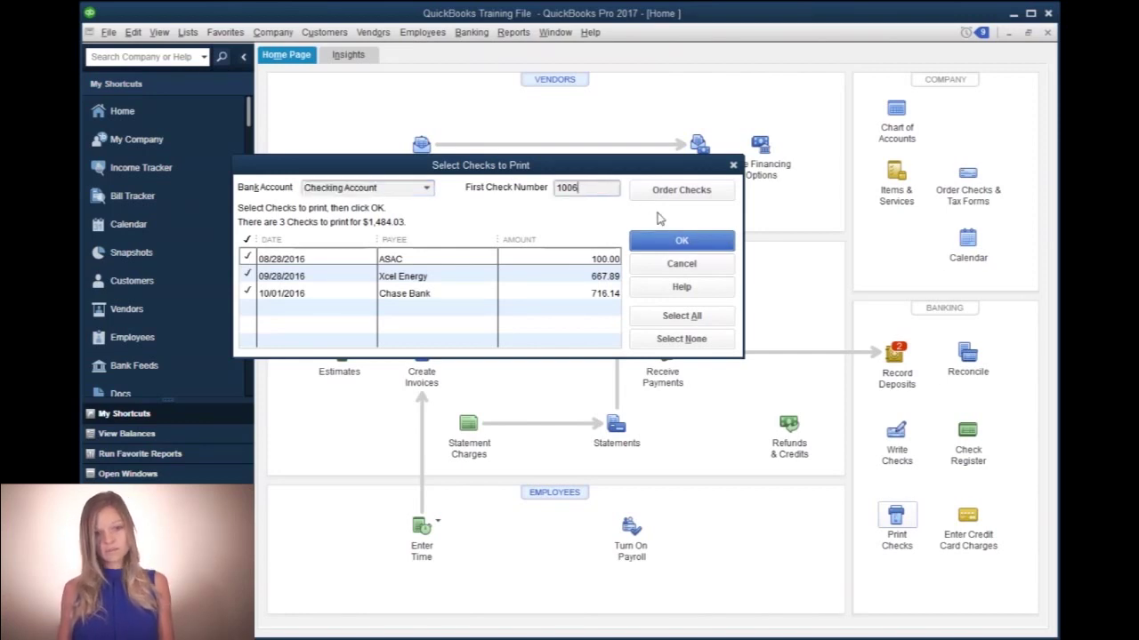
{"action": "type", "text": "3"}
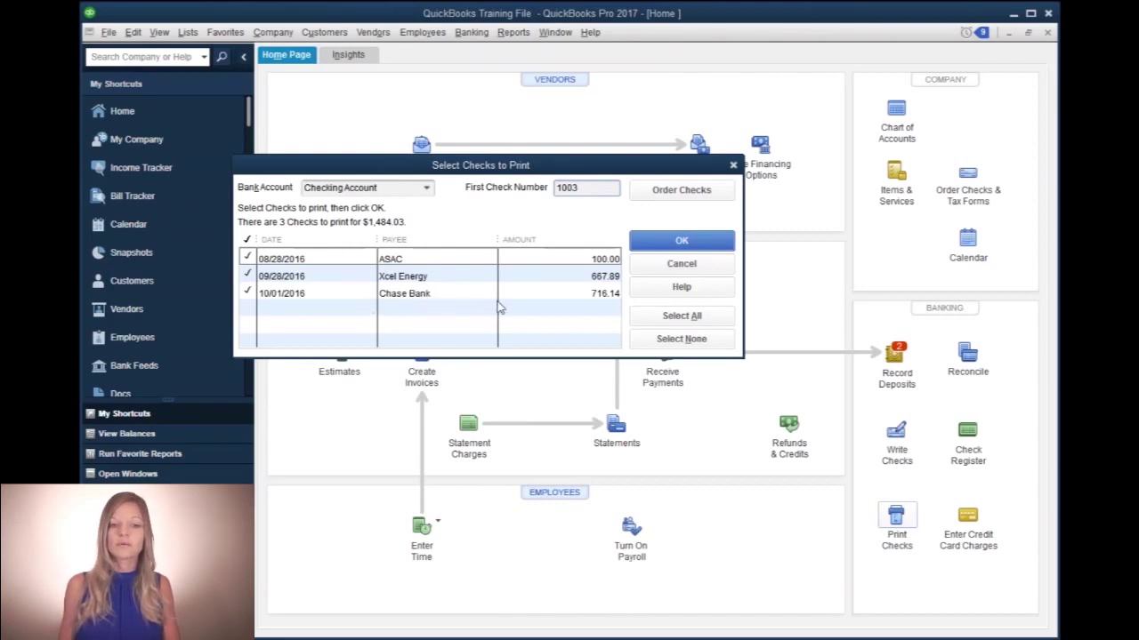
{"action": "left_click", "coordinate": [669, 239]}
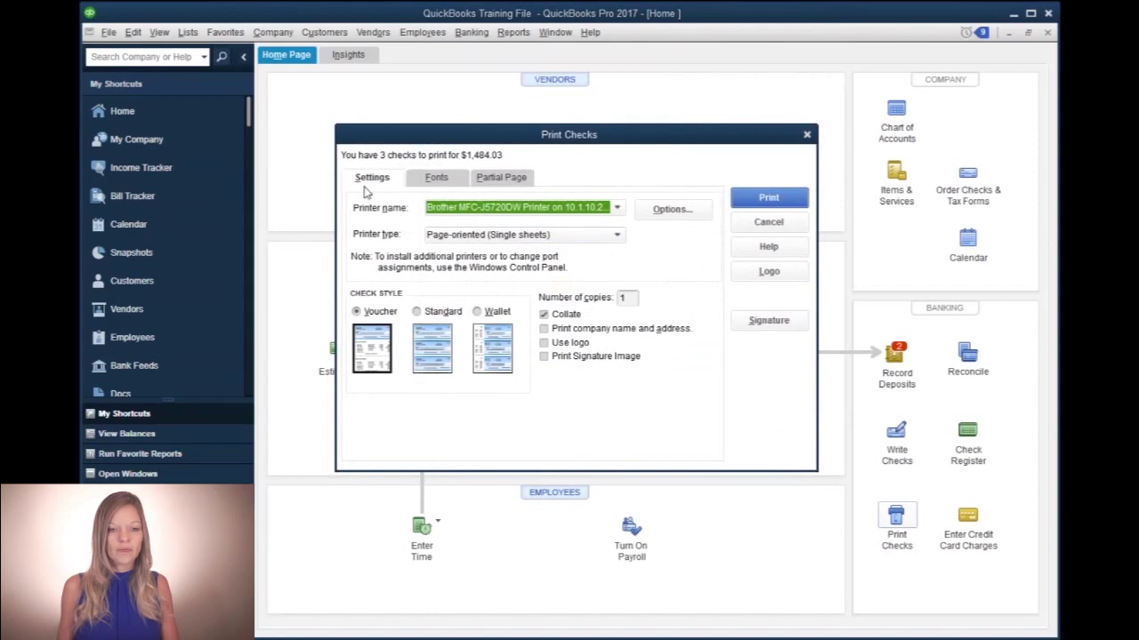
- Print the three checks
{"action": "left_click", "coordinate": [750, 200]}
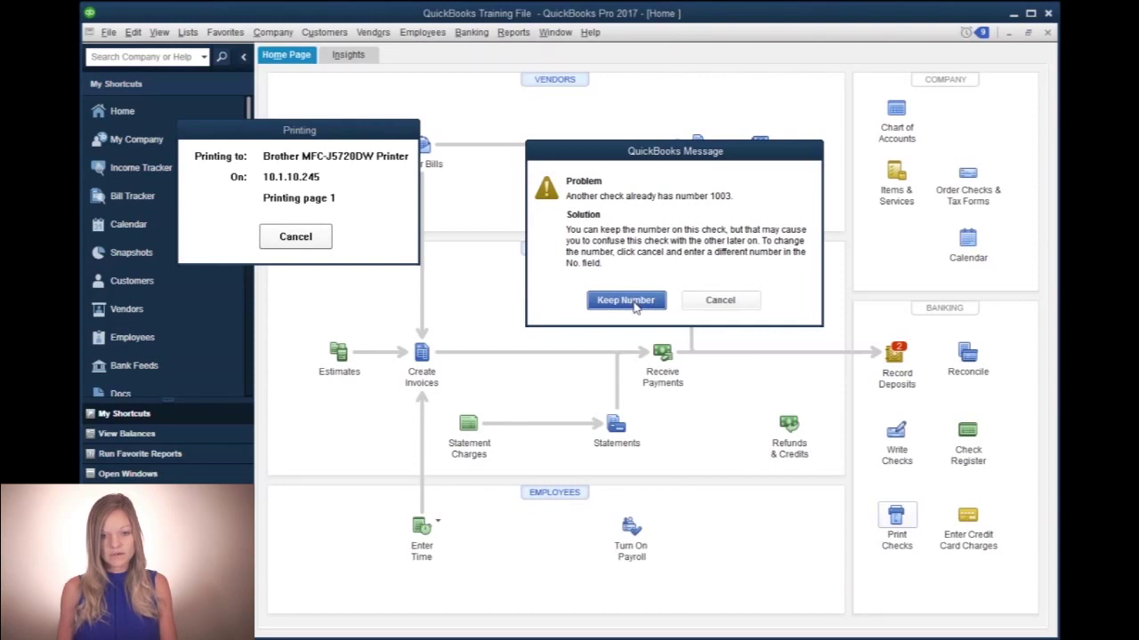
- Keep 1003 as the check number despite the duplicate-number warning
{"action": "left_click", "coordinate": [637, 302]}
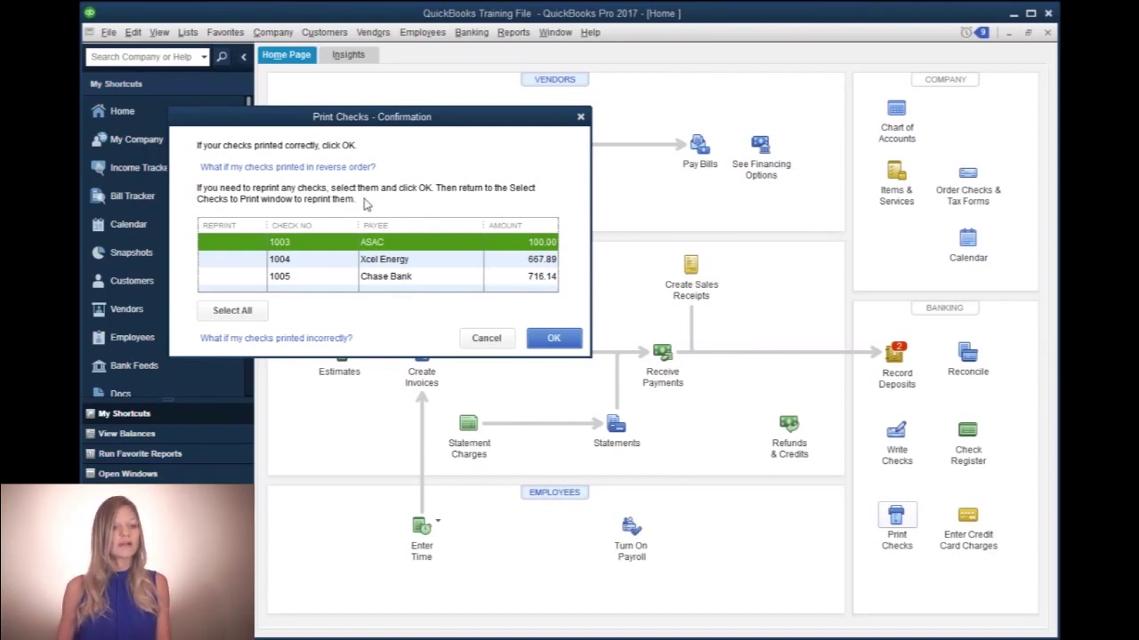
- Mark only check 1003 to ASAC for reprinting and close the print confirmation
{"action": "left_click", "coordinate": [224, 244]}
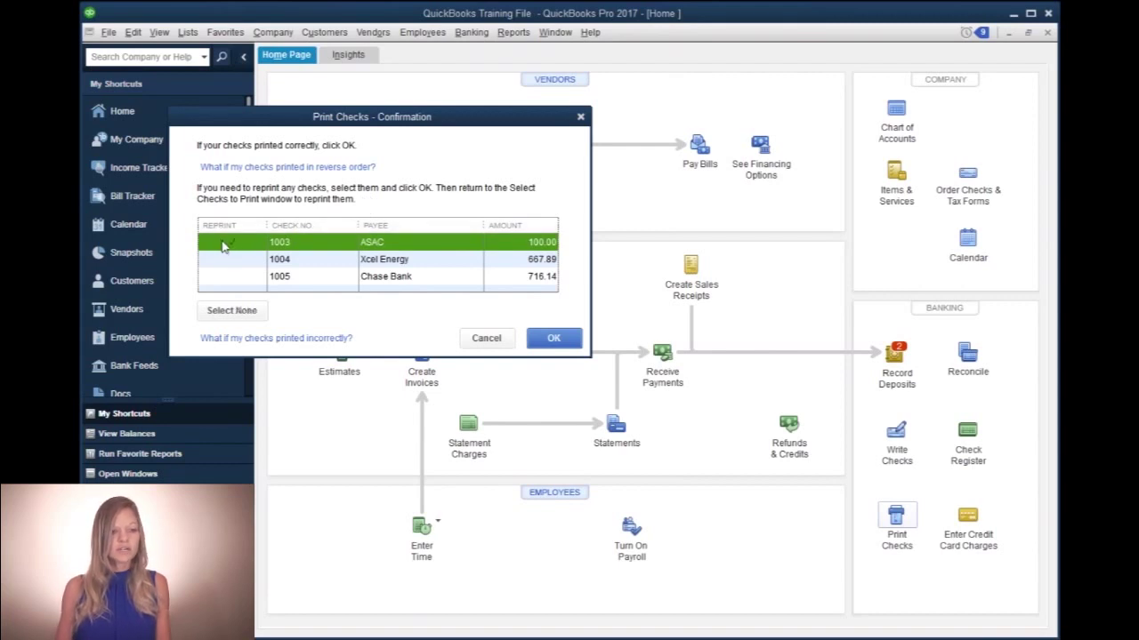
{"action": "left_click", "coordinate": [227, 261]}
{"action": "left_click", "coordinate": [232, 277]}
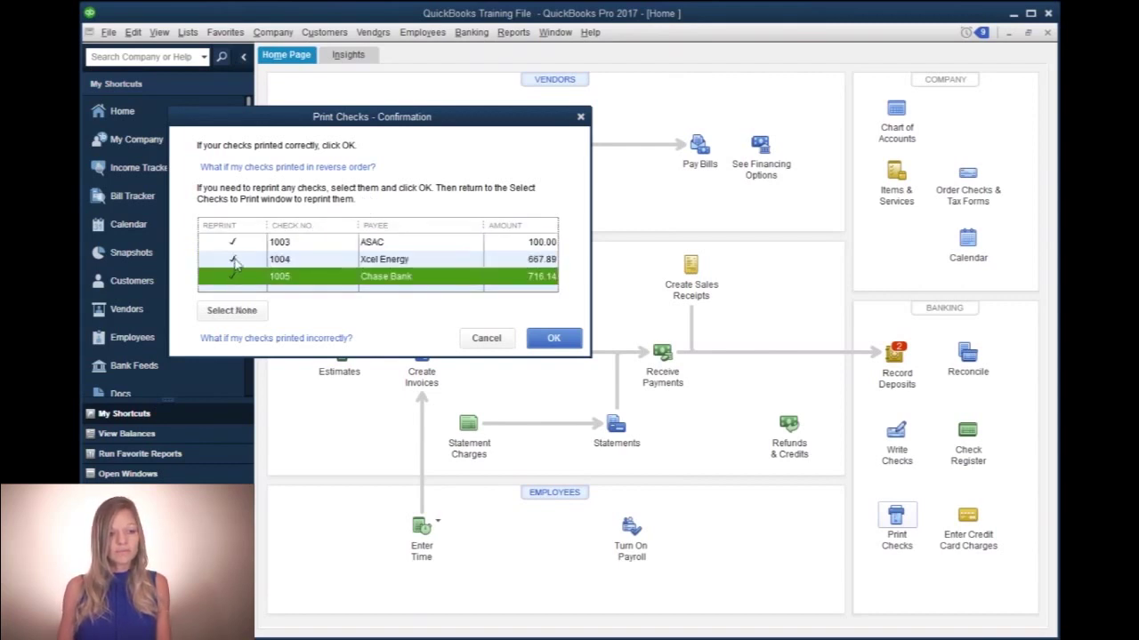
{"action": "left_click", "coordinate": [234, 243]}
{"action": "left_click", "coordinate": [235, 276]}
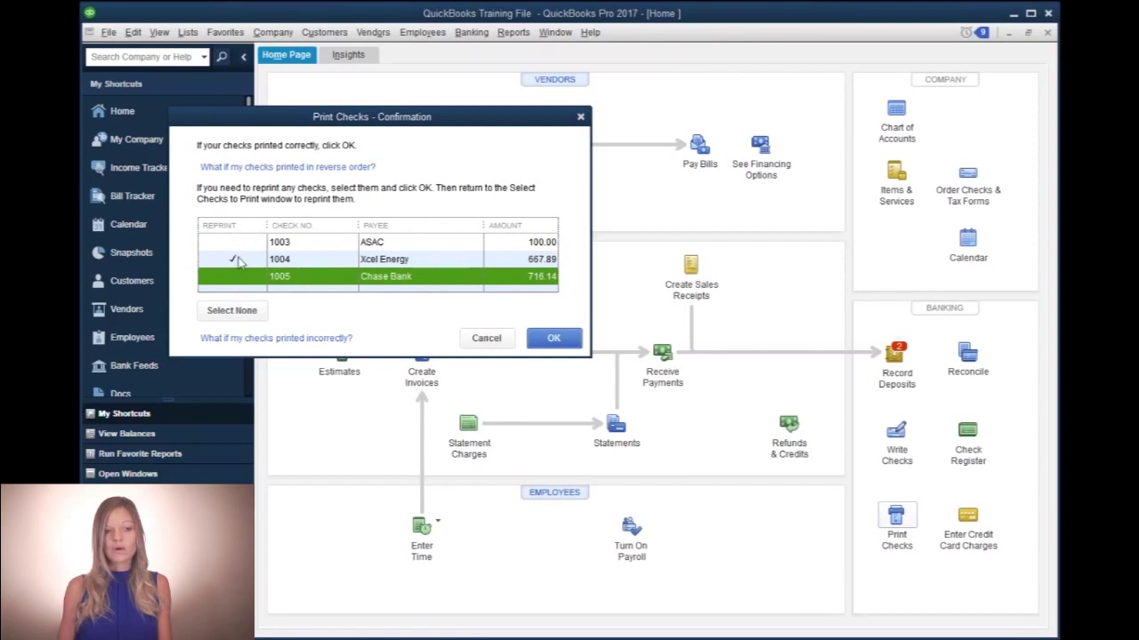
{"action": "left_click", "coordinate": [239, 260]}
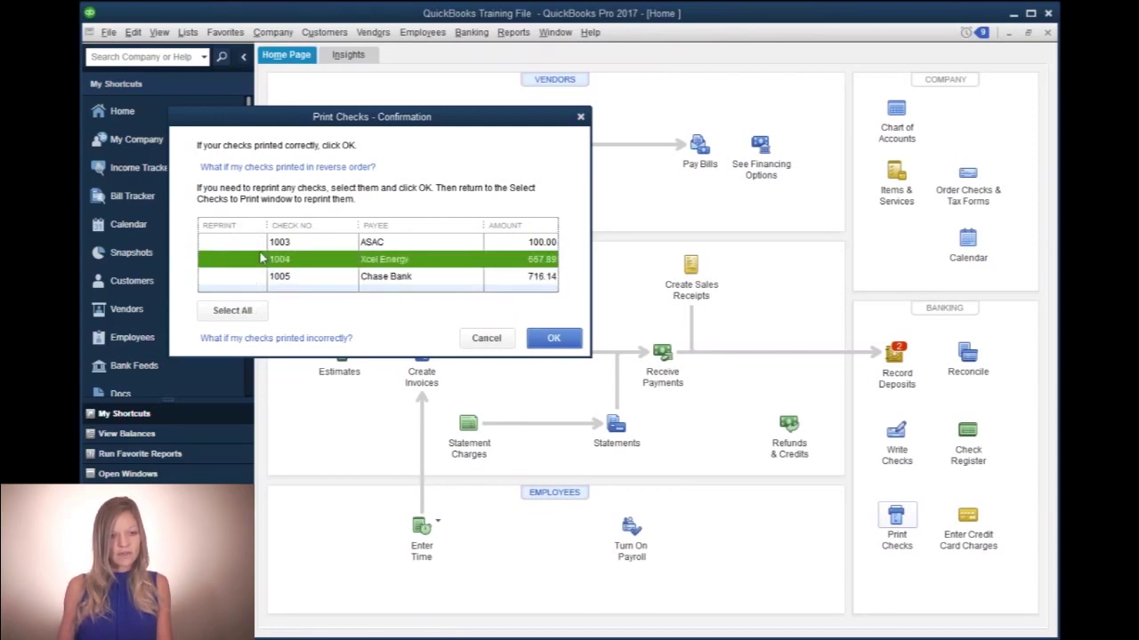
{"action": "left_click", "coordinate": [239, 243]}
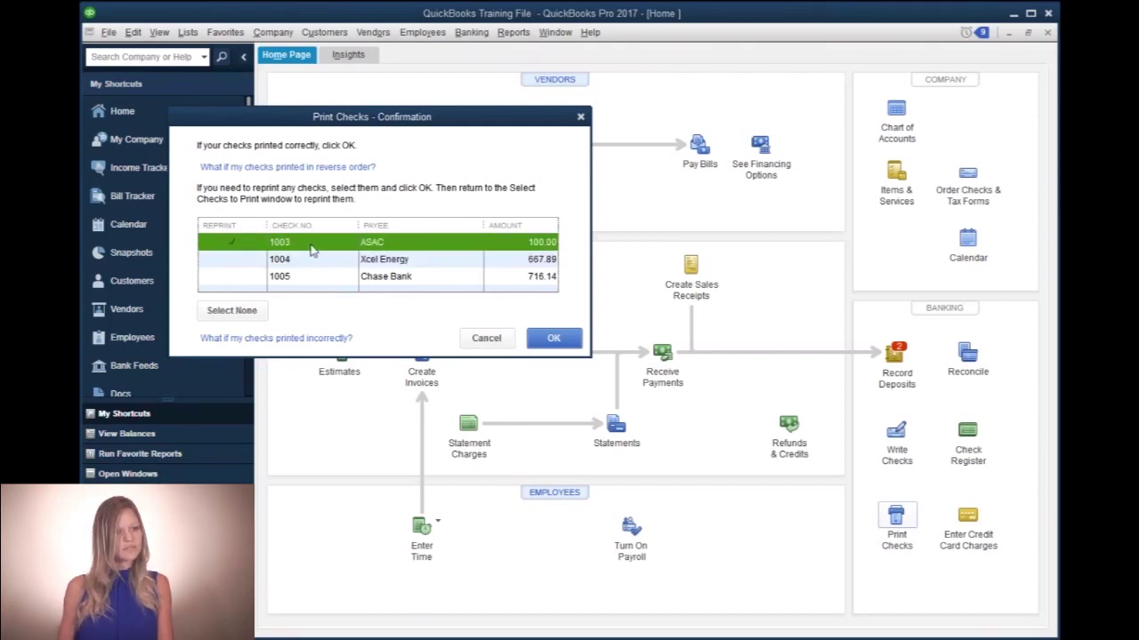
{"action": "left_click", "coordinate": [570, 341]}
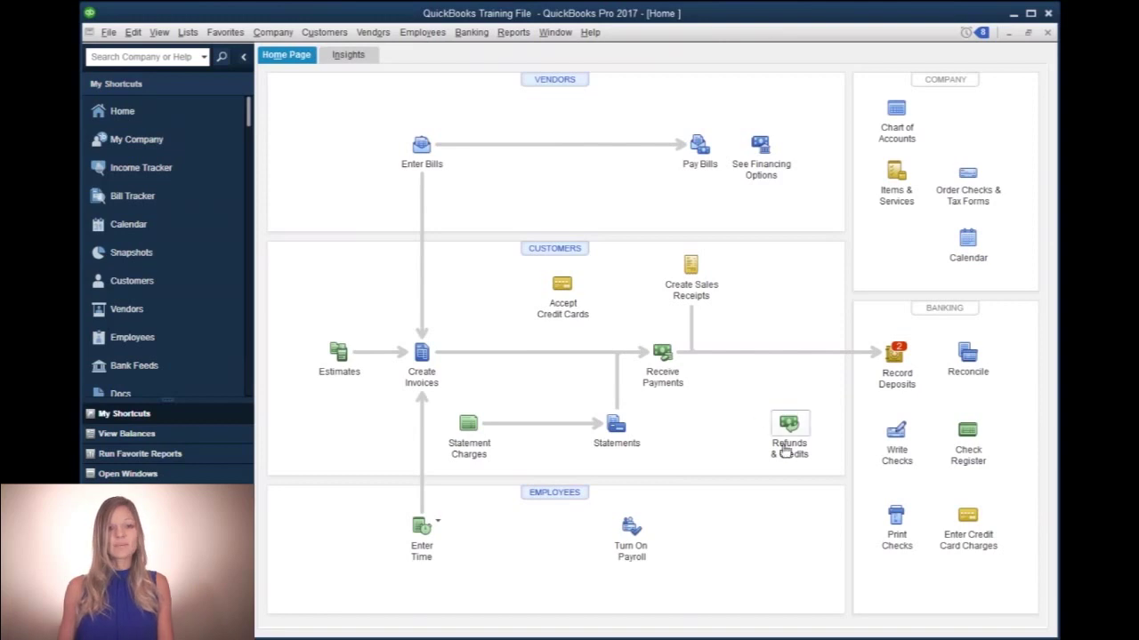
{"action": "left_click", "coordinate": [896, 518]}
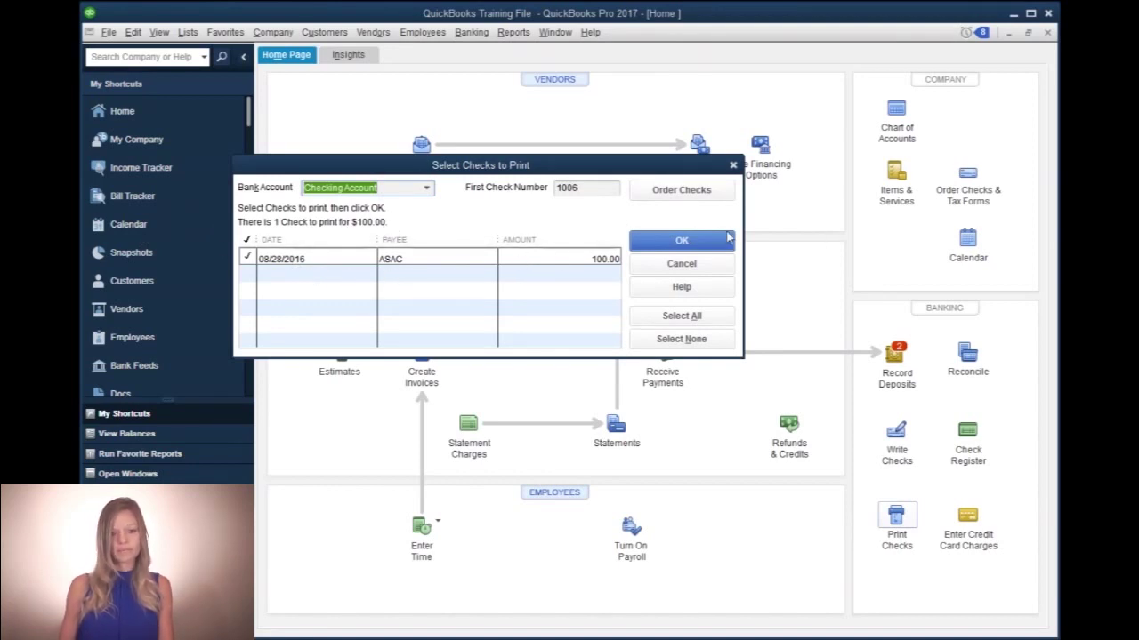
{"action": "left_click", "coordinate": [682, 266]}
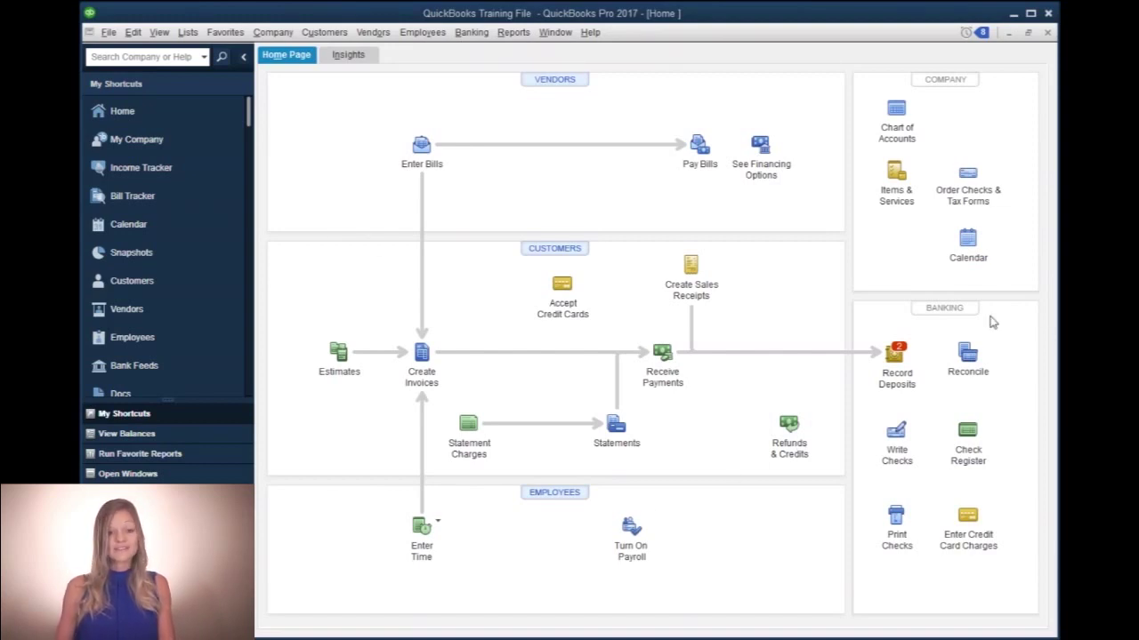
- Transfer 500.00 from Checking Account to Savings Account dated 09/29/2016 and save it
{"action": "left_click", "coordinate": [474, 35]}
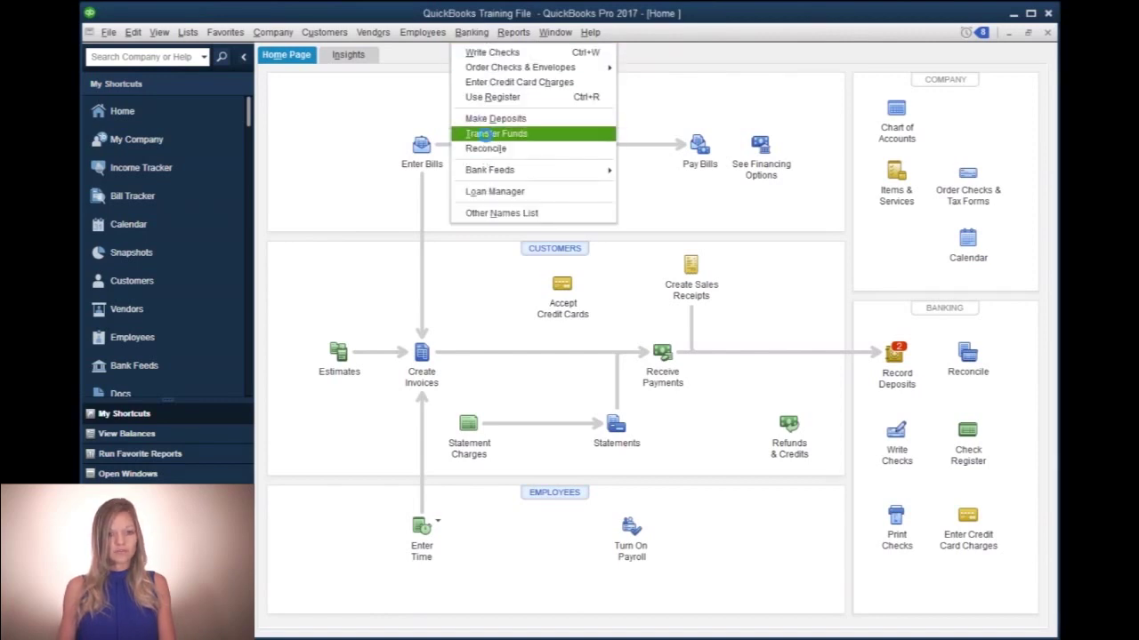
{"action": "left_click", "coordinate": [488, 134]}
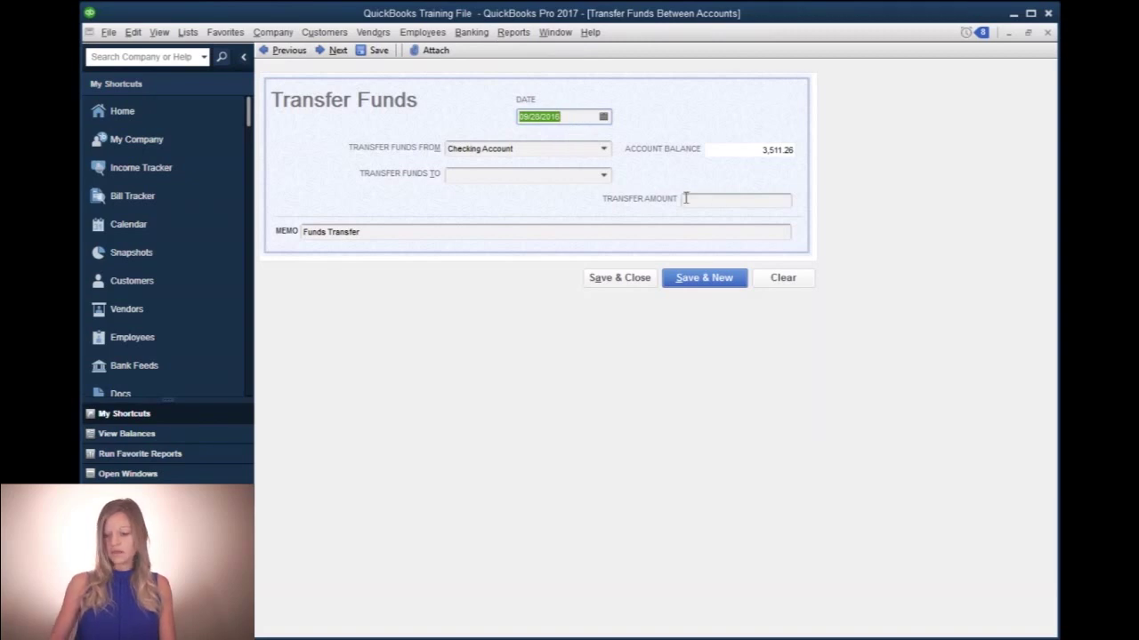
{"action": "type", "text": "09/29/2016"}
{"action": "key", "text": "Tab"}
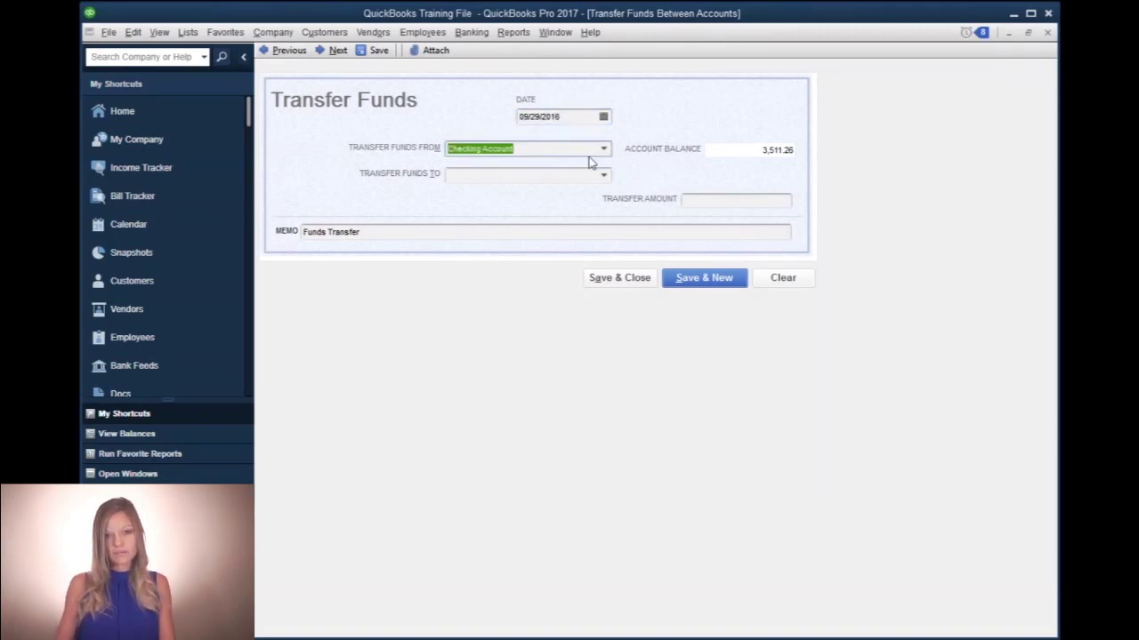
{"action": "left_click", "coordinate": [492, 175]}
{"action": "left_click", "coordinate": [604, 175]}
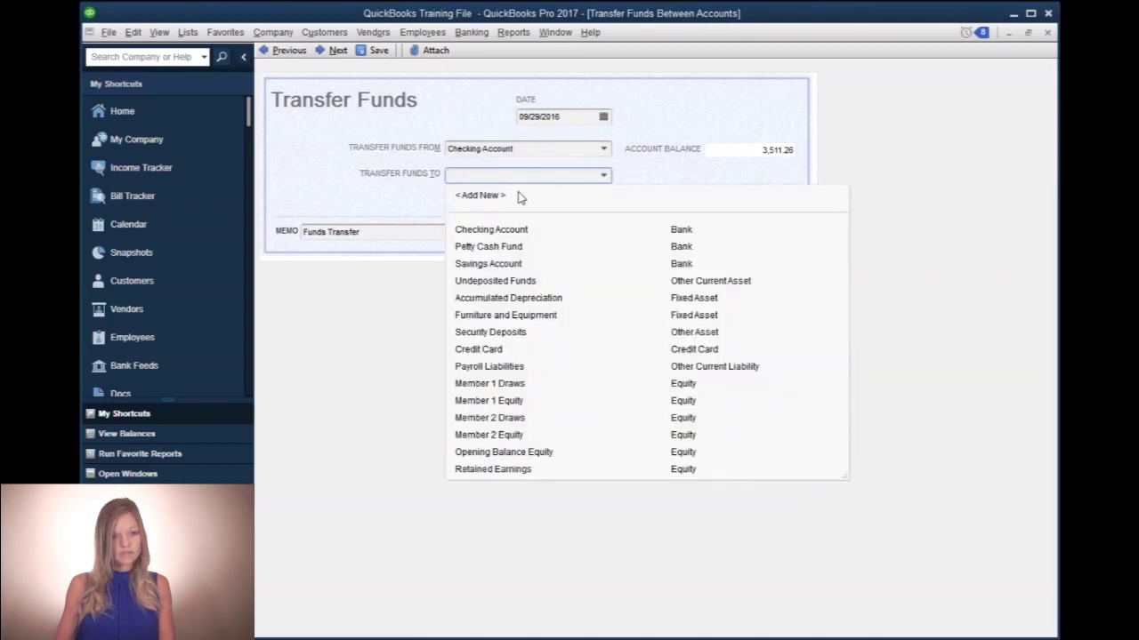
{"action": "left_click", "coordinate": [518, 264]}
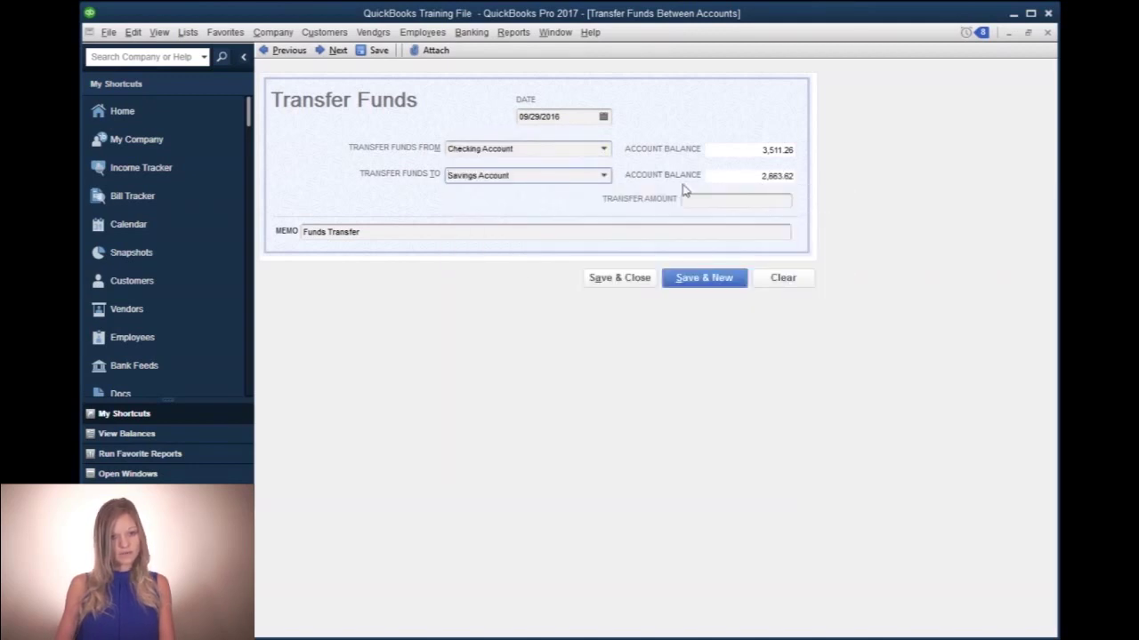
{"action": "left_click", "coordinate": [736, 205]}
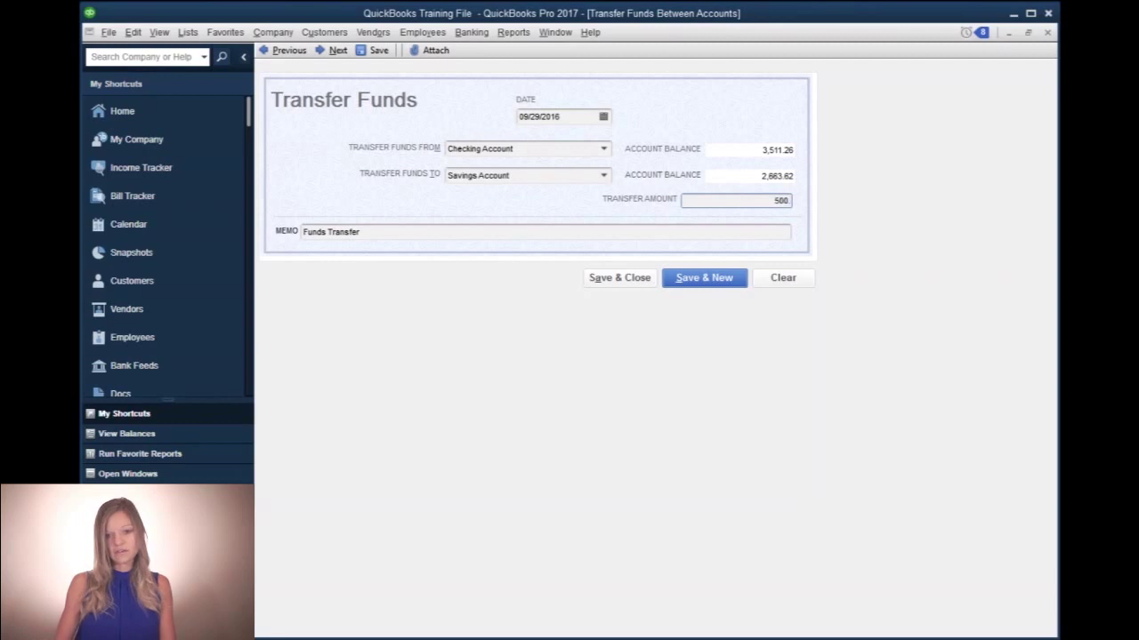
{"action": "key", "text": "Tab"}
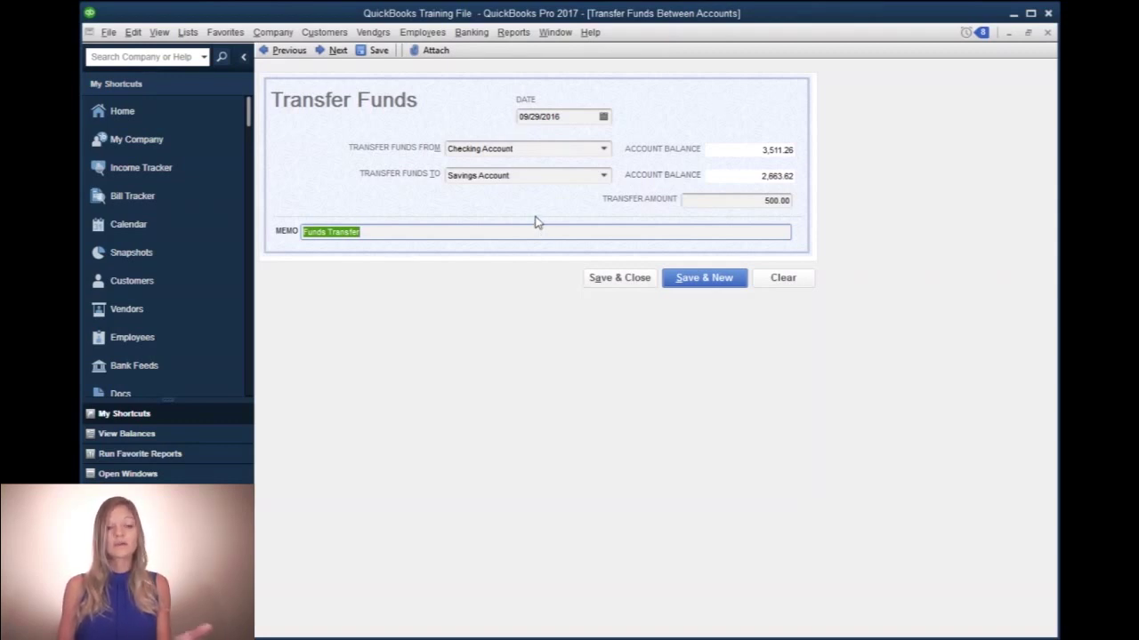
{"action": "left_click", "coordinate": [614, 281]}
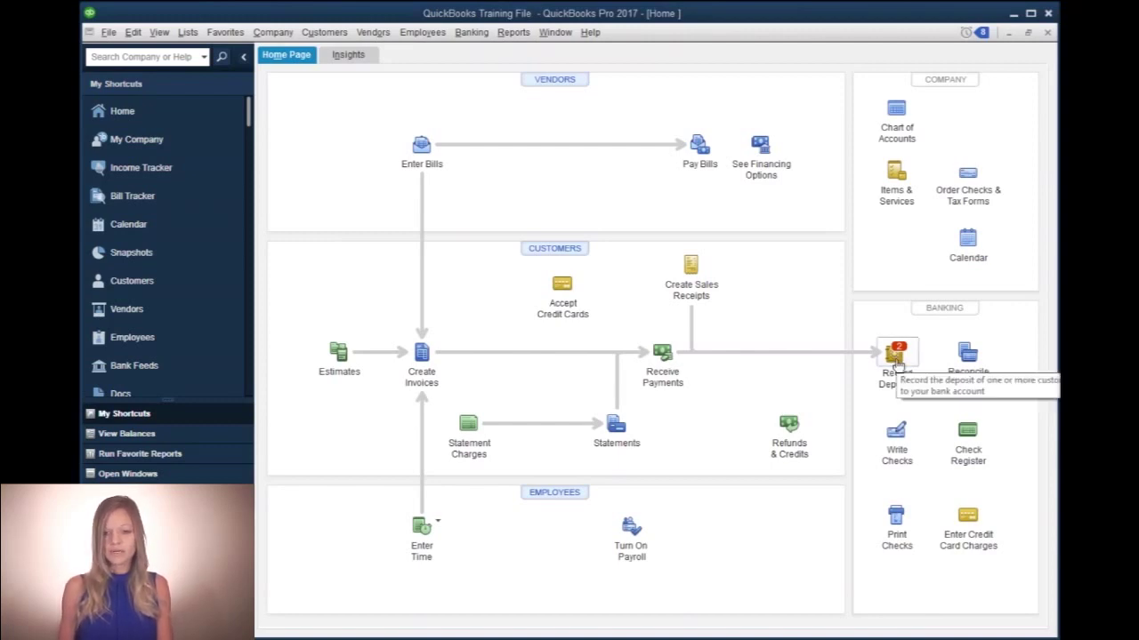
- Start a bank deposit to list the customer payments waiting to be deposited
{"action": "left_click", "coordinate": [894, 358]}
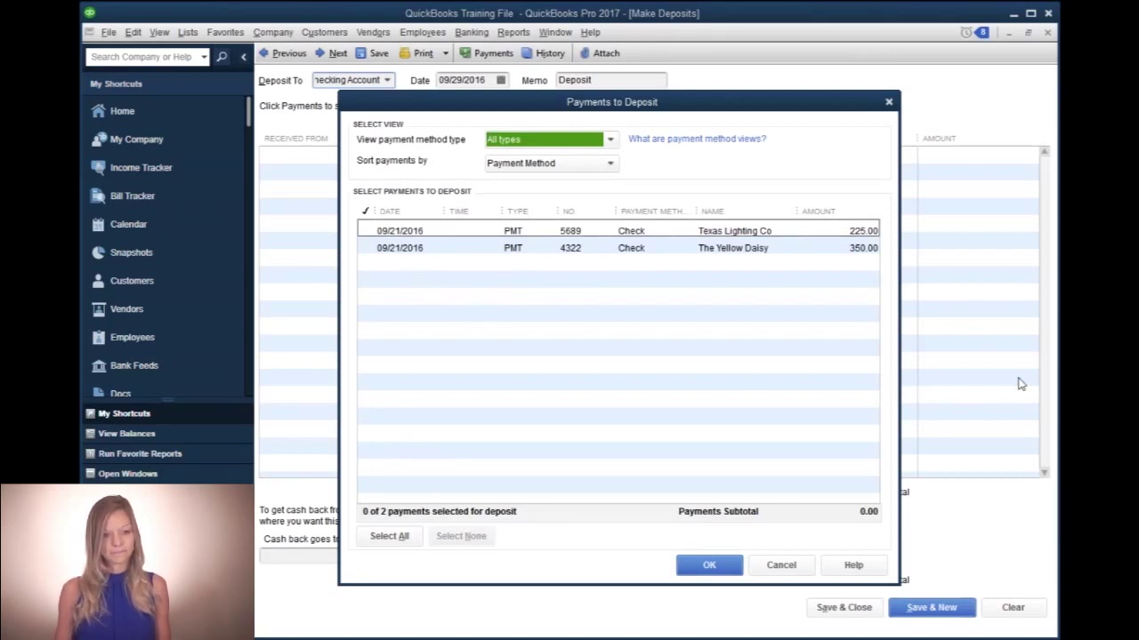
- Add the Texas Lighting Co 225.00 and The Yellow Daisy 350.00 payments to the deposit
{"action": "left_click", "coordinate": [368, 230]}
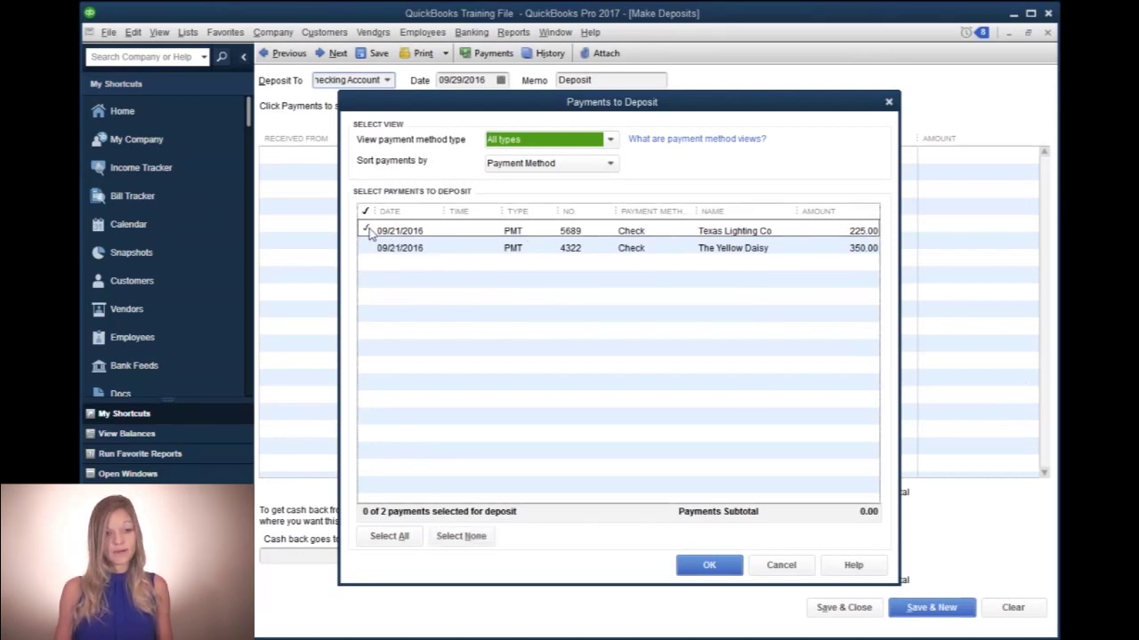
{"action": "left_click", "coordinate": [365, 248]}
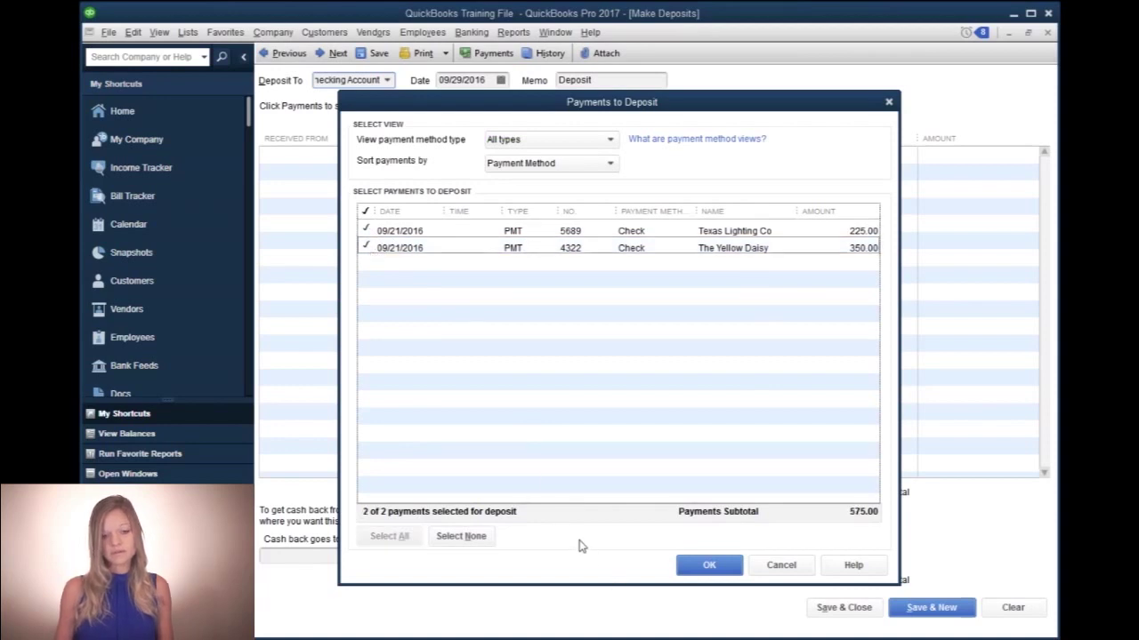
{"action": "left_click", "coordinate": [708, 566]}
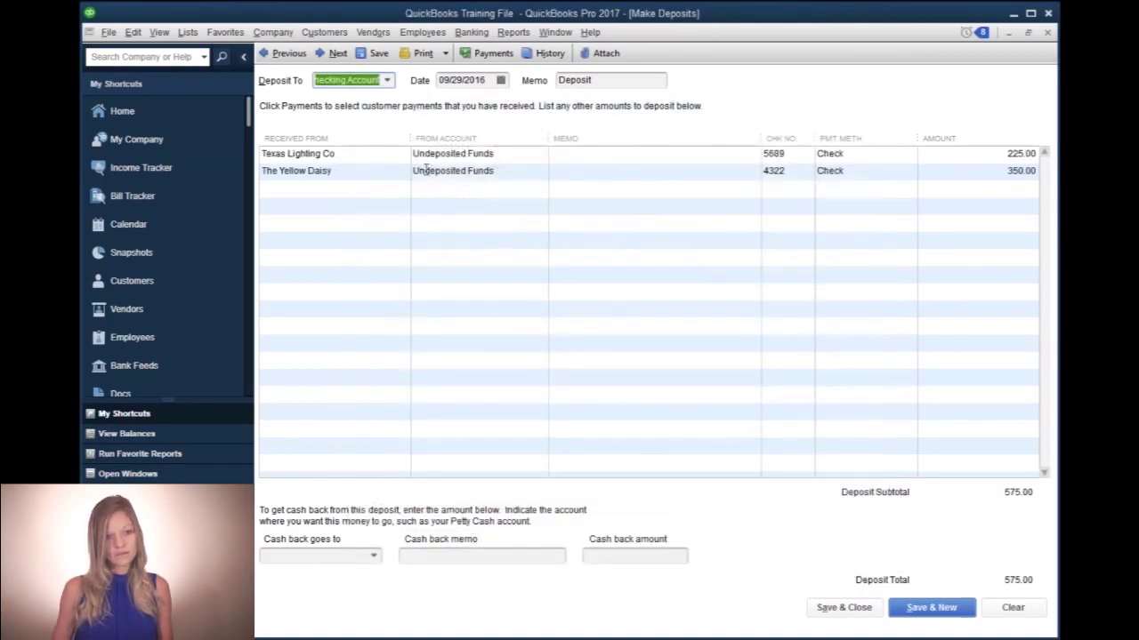
- Date the deposit 09/22/2016 and start a new deposit line
{"action": "key", "text": "Tab"}
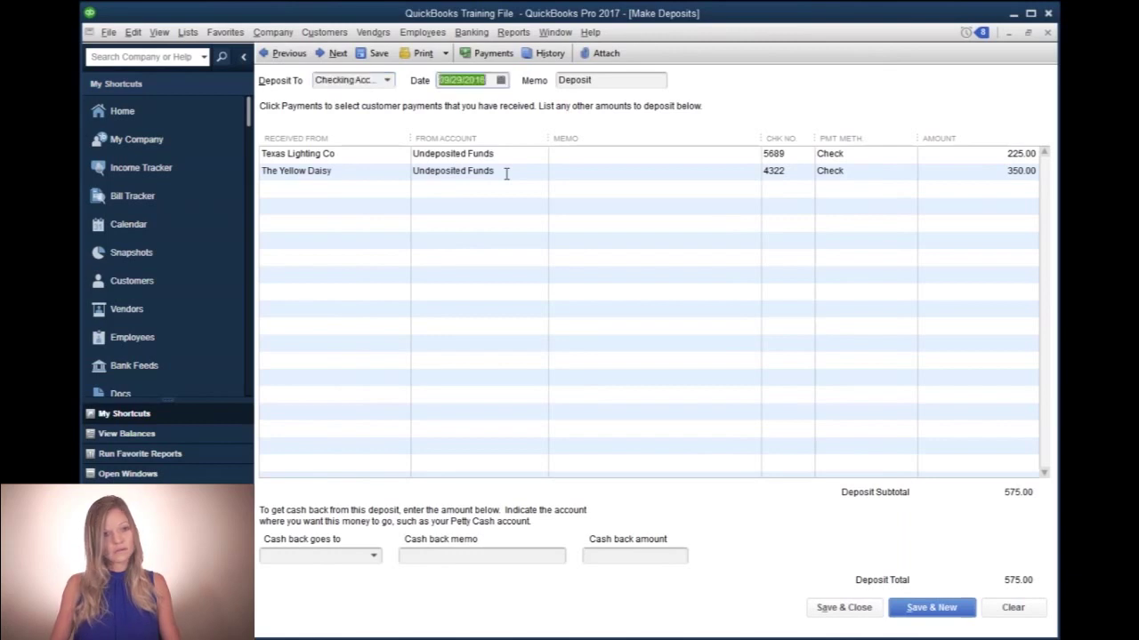
{"action": "type", "text": "09/22/2016"}
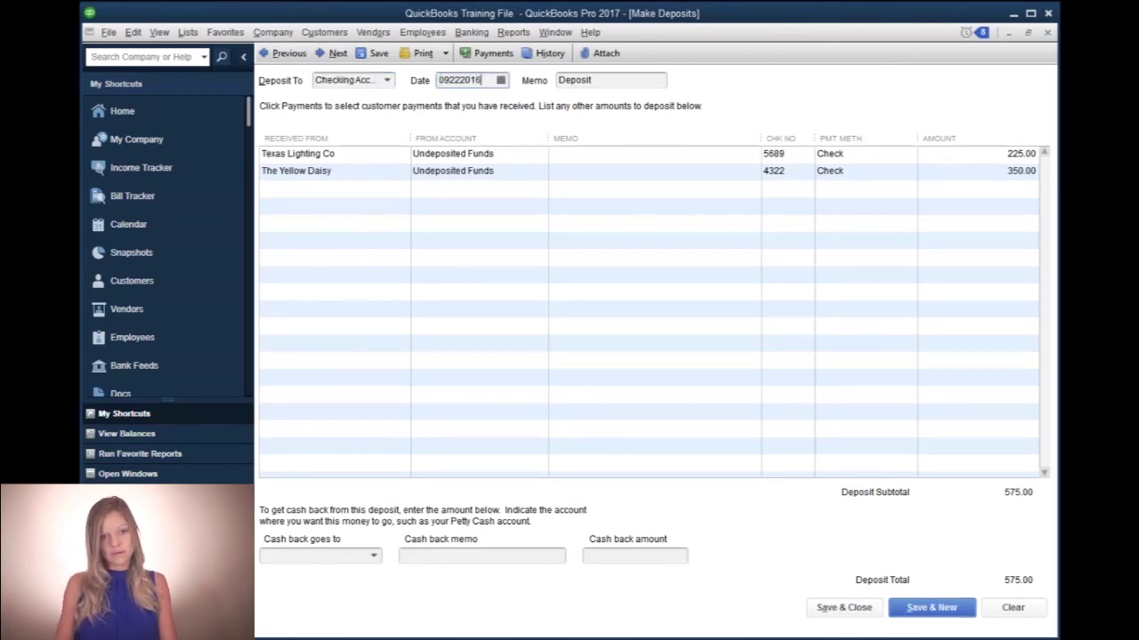
{"action": "key", "text": "Tab"}
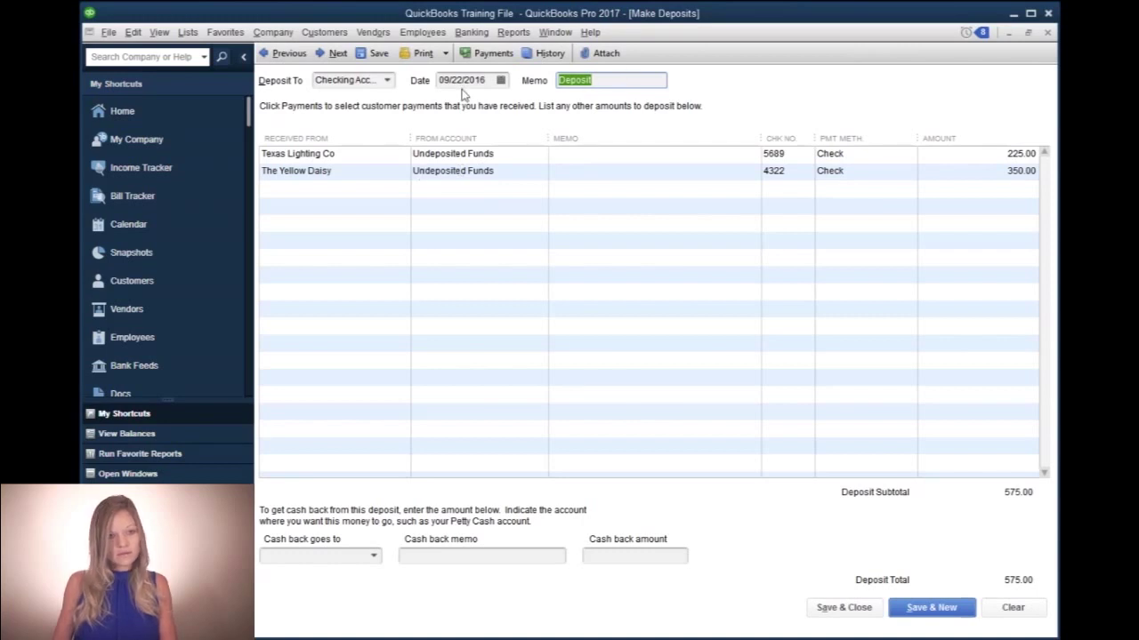
{"action": "left_click", "coordinate": [311, 188]}
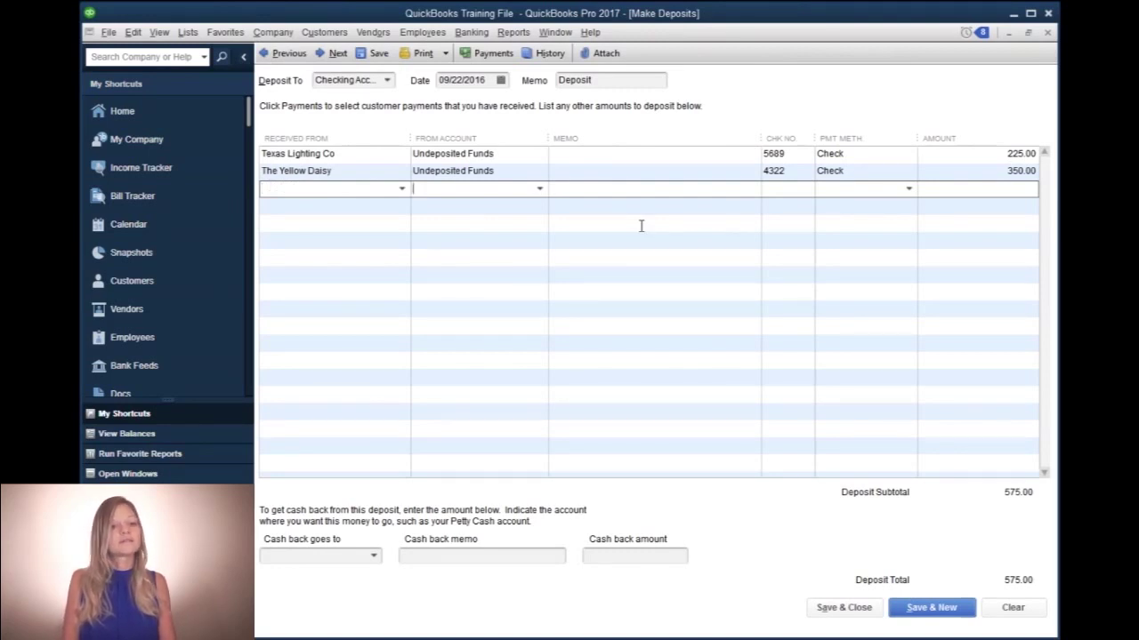
- Add a 100.00 Cash line from Petty Cash Fund, memo 'Excess cash', and save the 675.00 deposit
{"action": "type", "text": "Petty Cash Fund"}
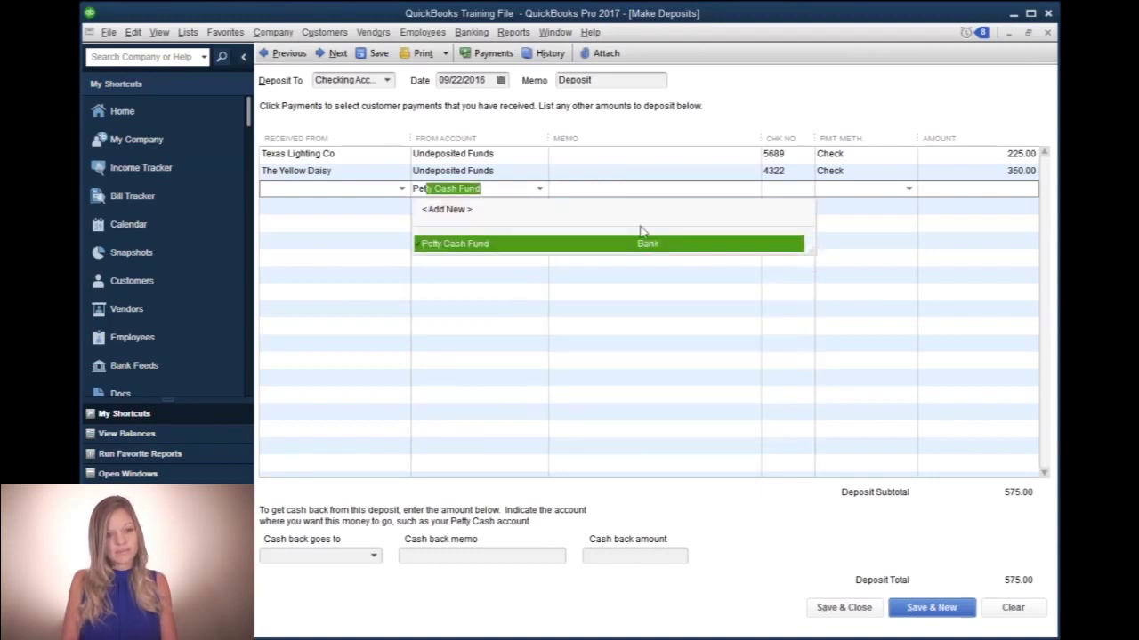
{"action": "key", "text": "Tab"}
{"action": "type", "text": "Exc"}
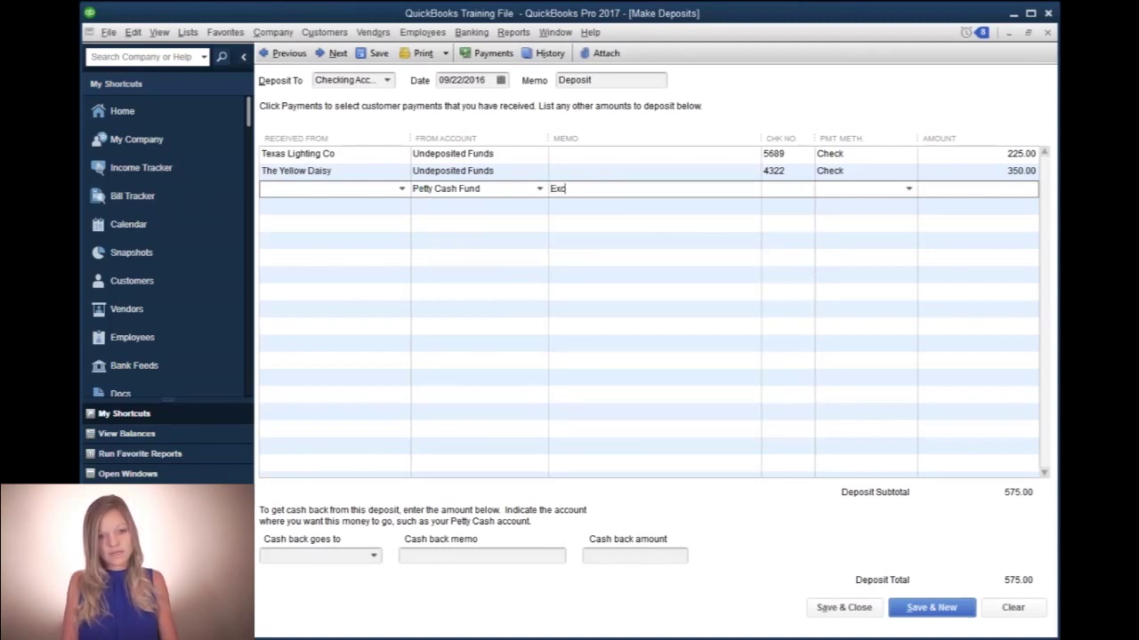
{"action": "type", "text": "ess cash"}
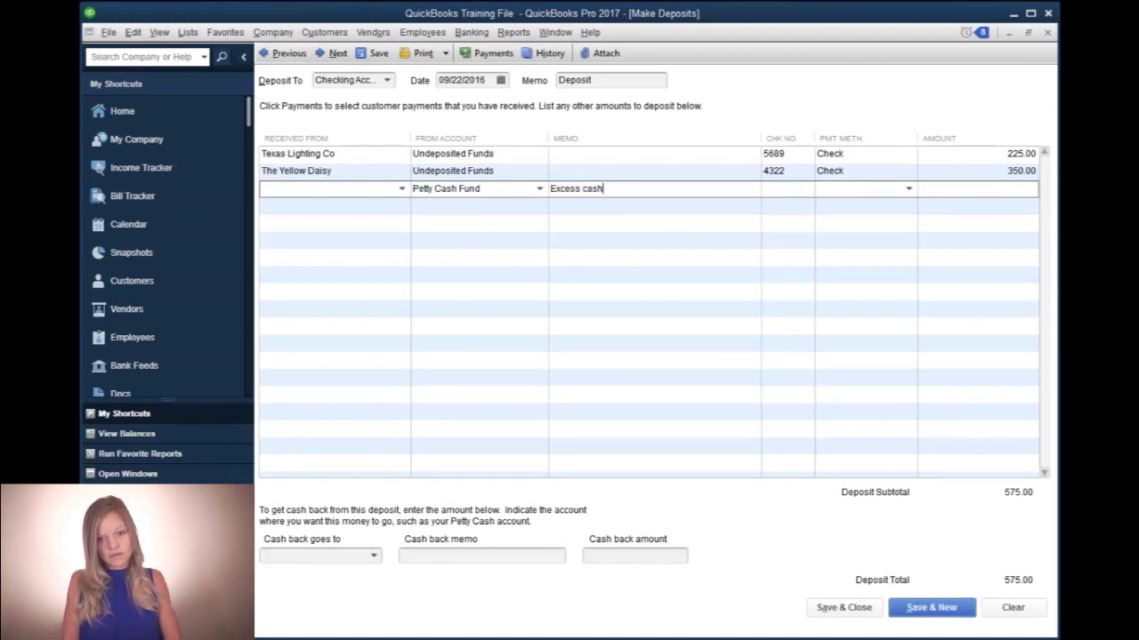
{"action": "key", "text": "Tab"}
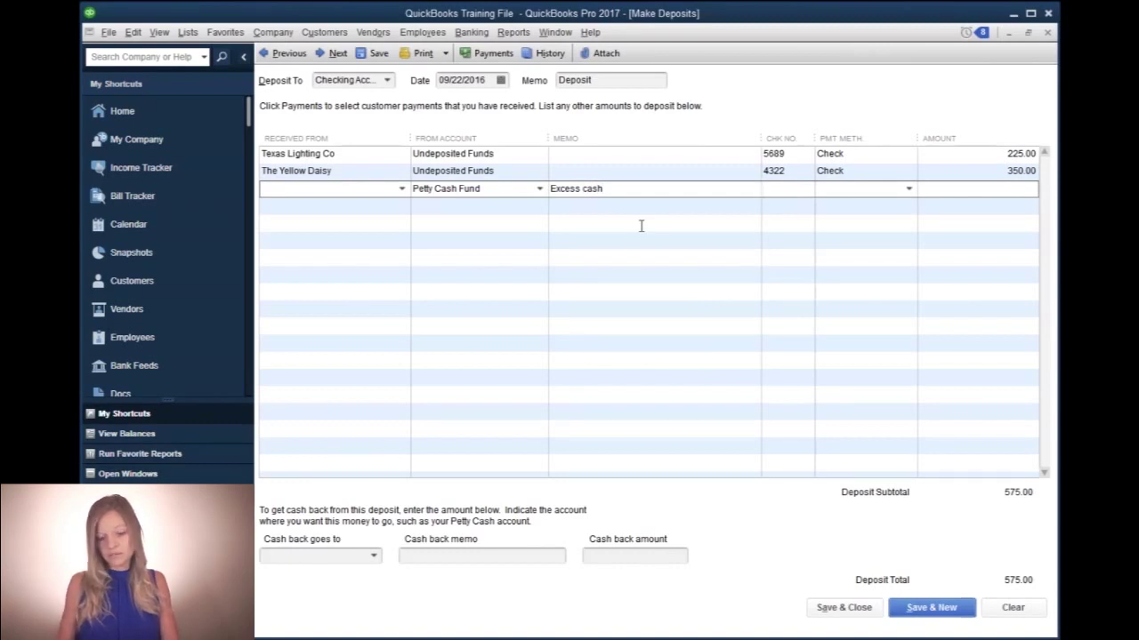
{"action": "key", "text": "Tab"}
{"action": "type", "text": "cash"}
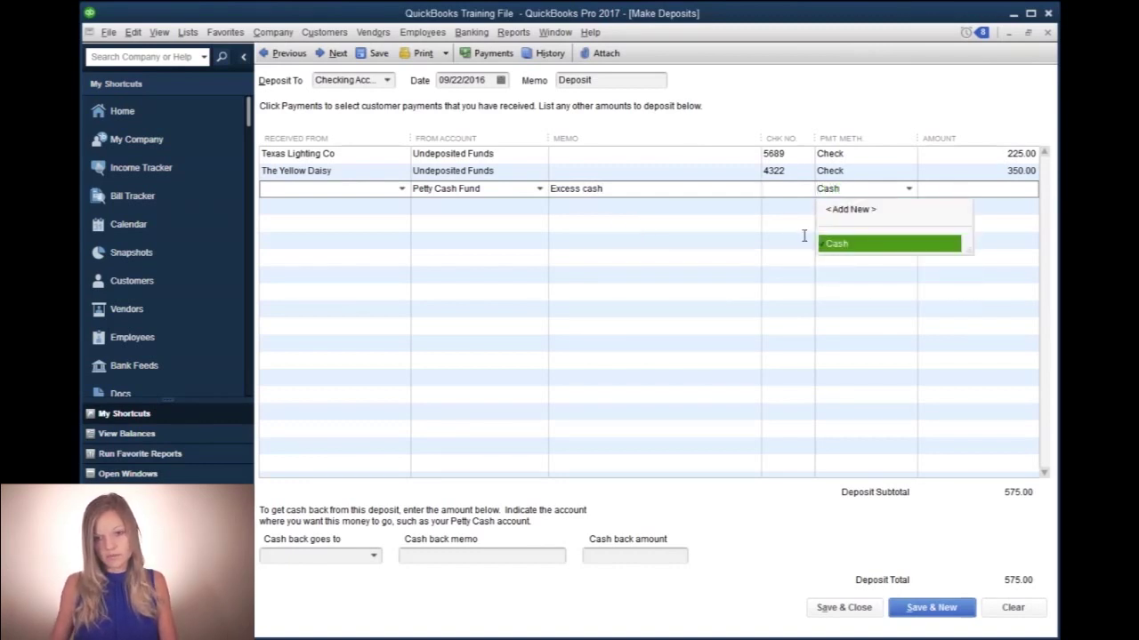
{"action": "left_click", "coordinate": [838, 244]}
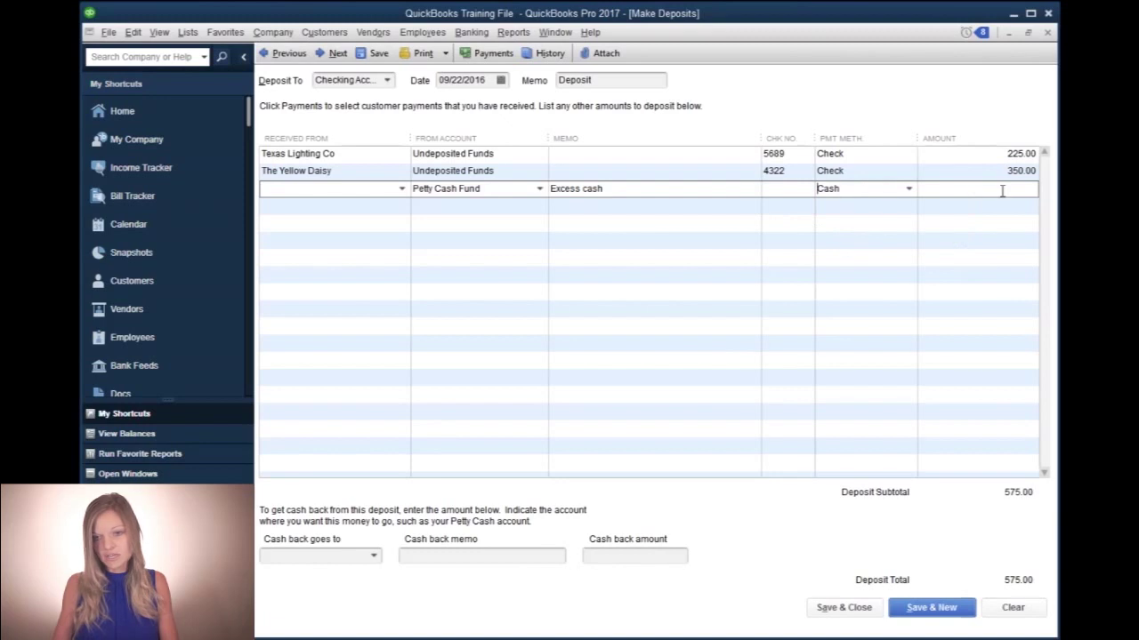
{"action": "type", "text": "100.00"}
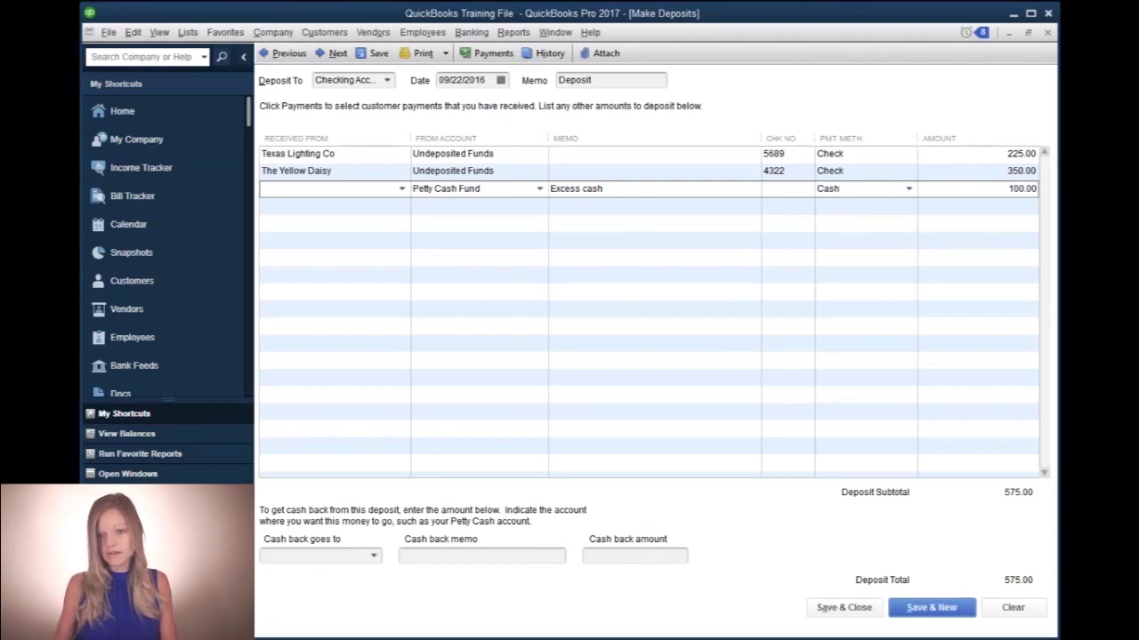
{"action": "key", "text": "Tab"}
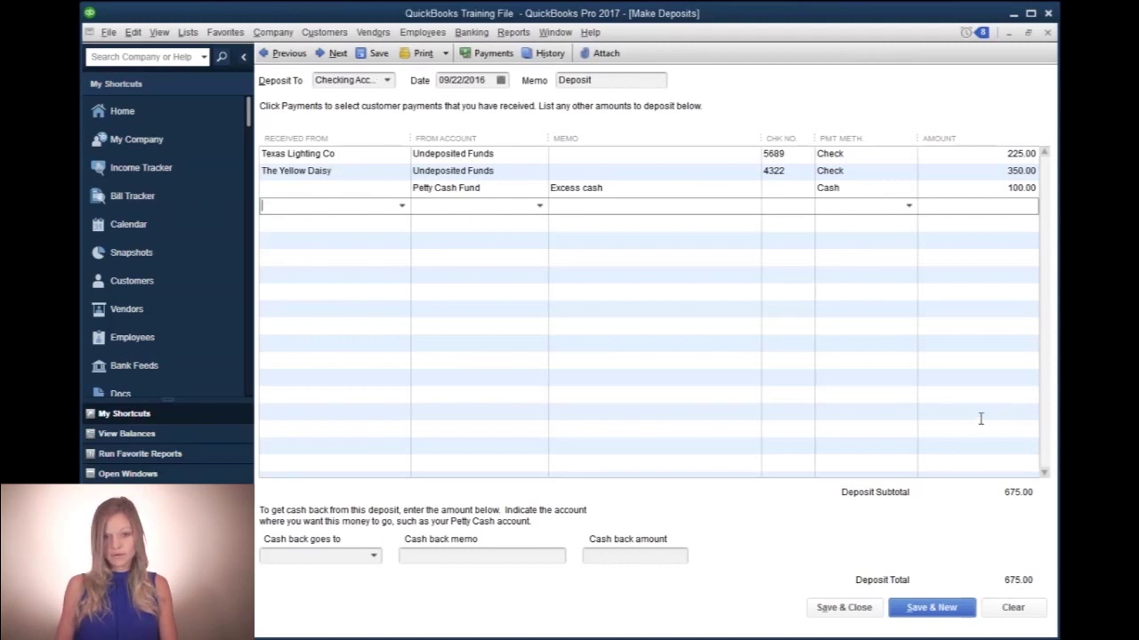
{"action": "left_click", "coordinate": [864, 611]}
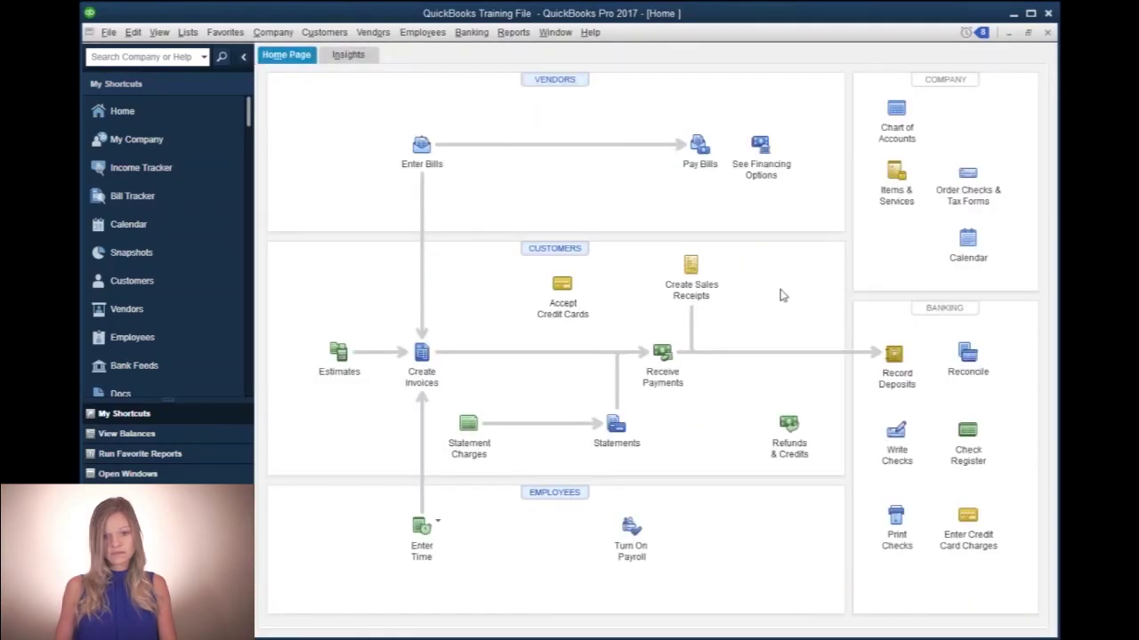